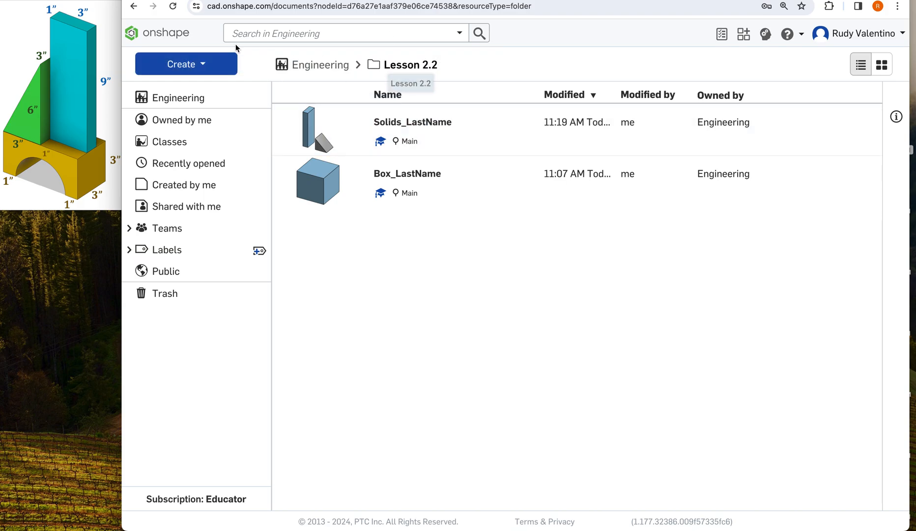
Step: Create a new document named "3 Blocks_LastName" in the Lesson 2.2 folder
click(212, 73)
click(201, 87)
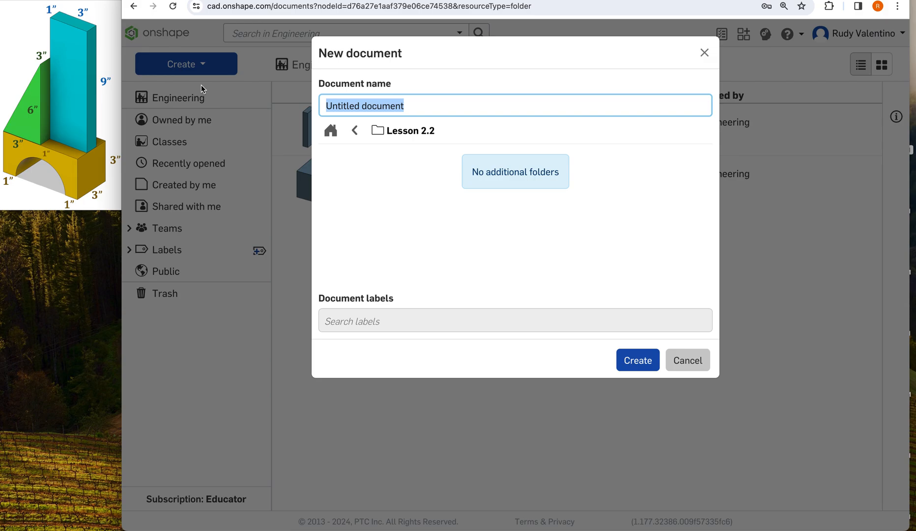
text(3 Blocks_Last)
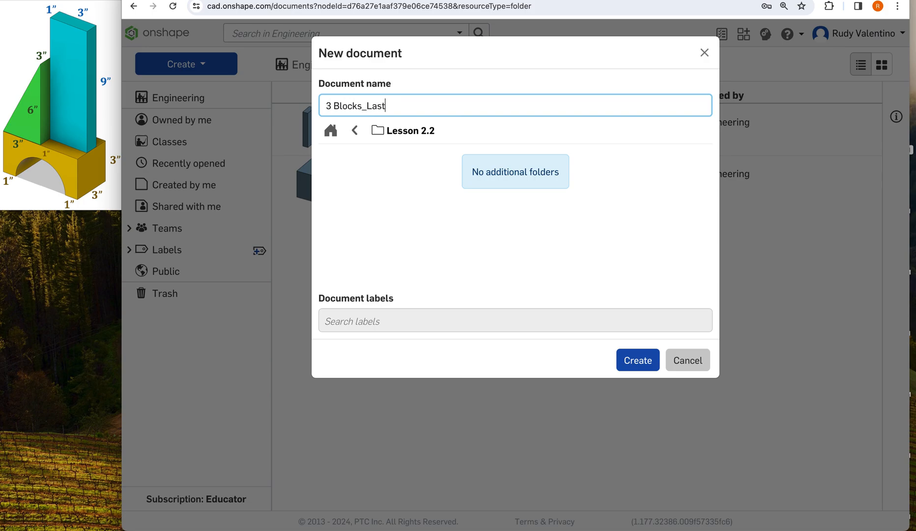
text(Name)
click(638, 362)
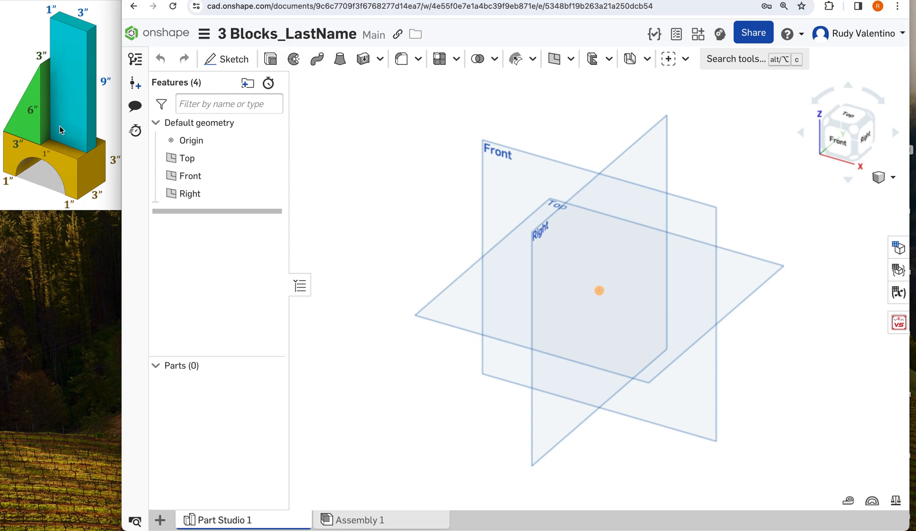
Step: Start a sketch on the Top plane and draw a corner rectangle from the origin, about 2.2 by 1.5 in
click(239, 62)
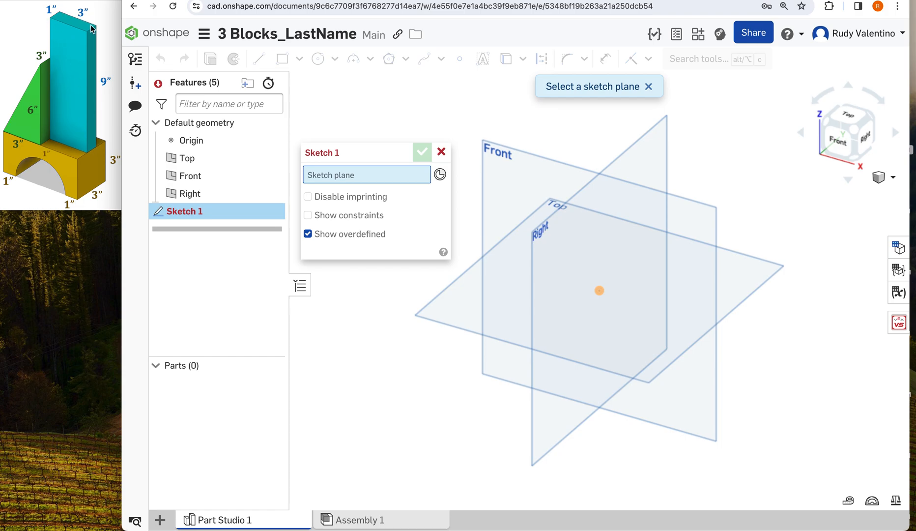
click(851, 122)
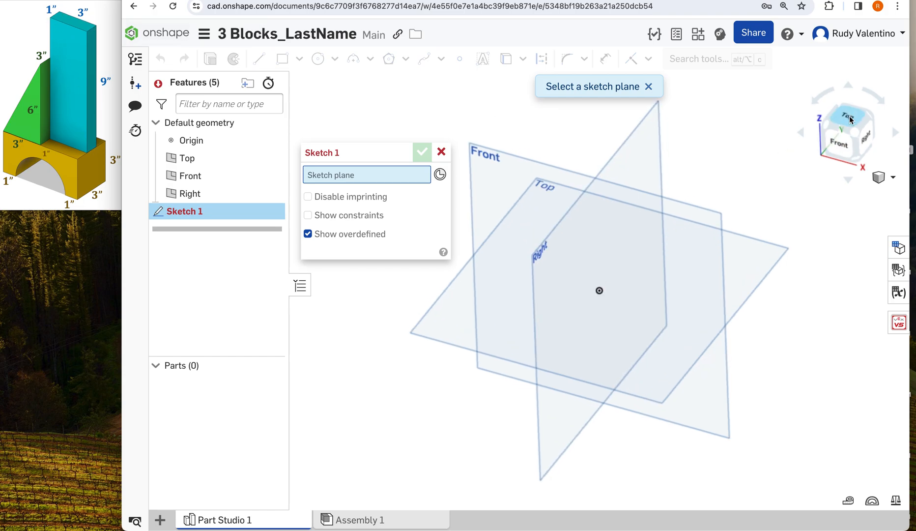
click(549, 150)
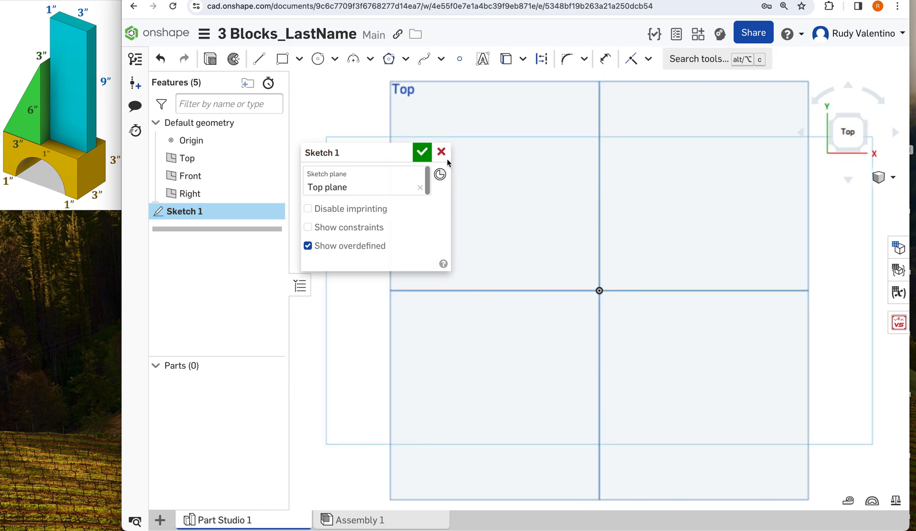
click(282, 59)
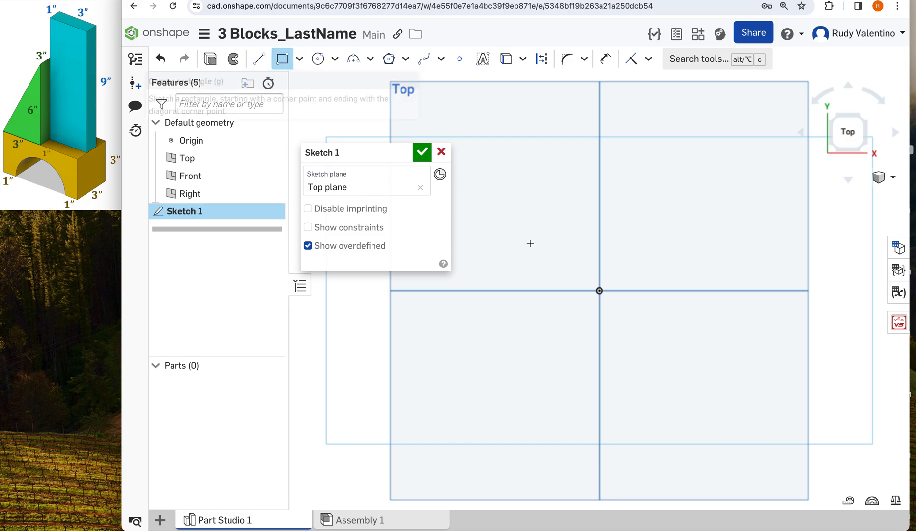
click(599, 290)
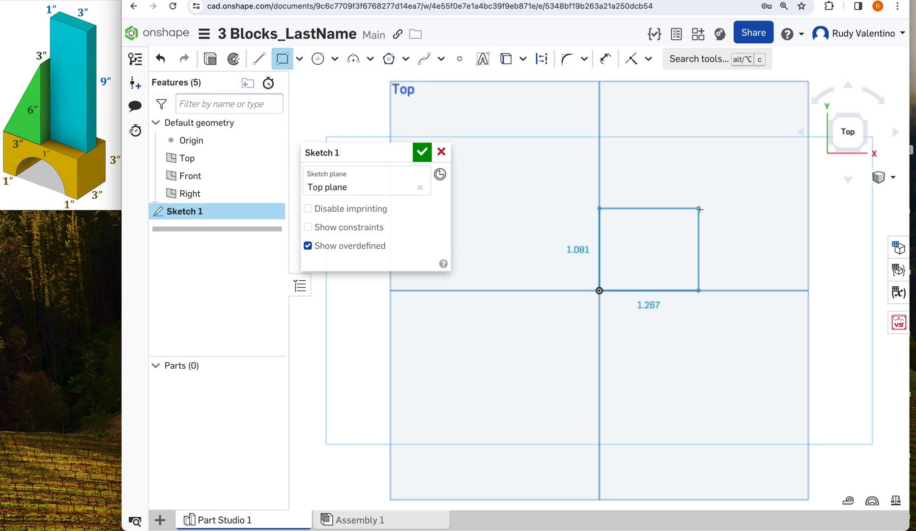
click(750, 186)
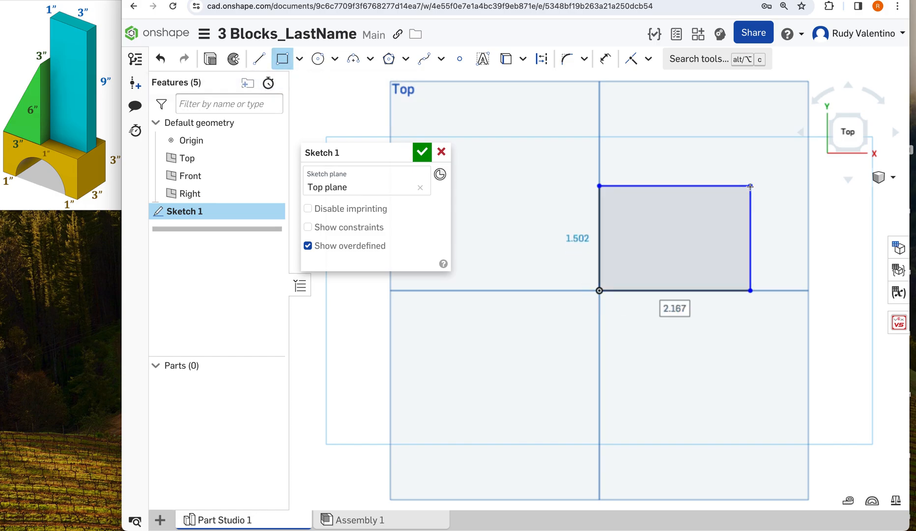
Step: Set the rectangle's width to 3 in and its height to 1 in, and finish the sketch
text(3)
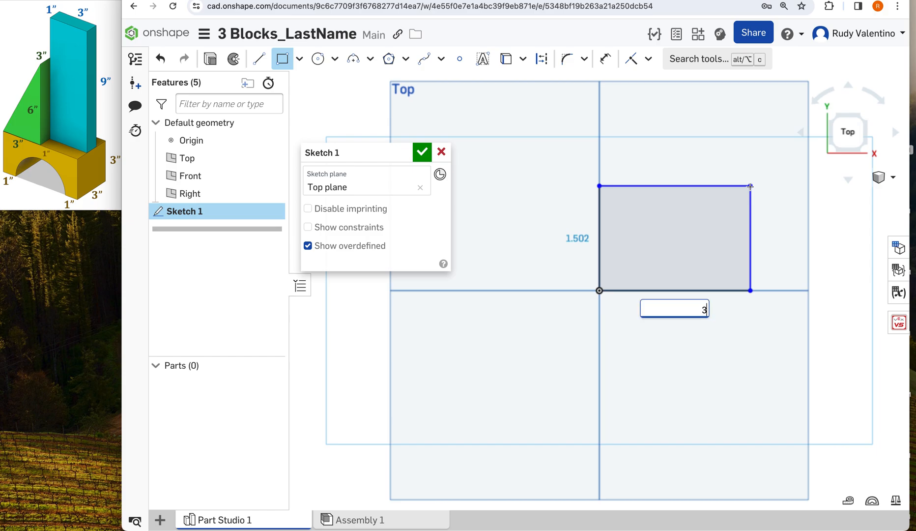
key(Tab)
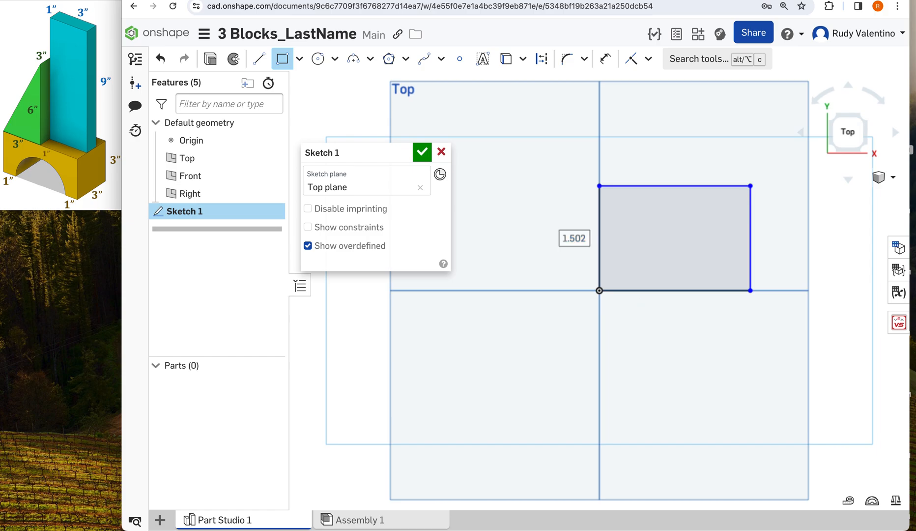
text(1)
key(Return)
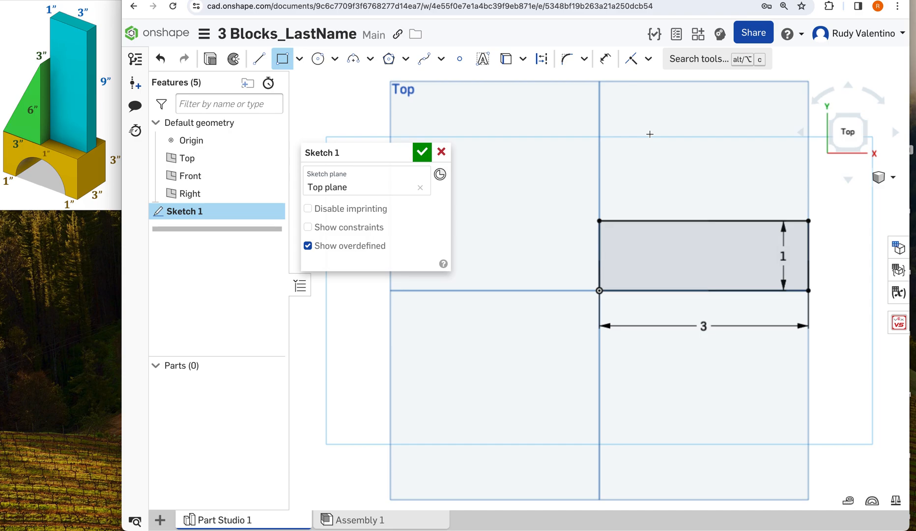
click(421, 155)
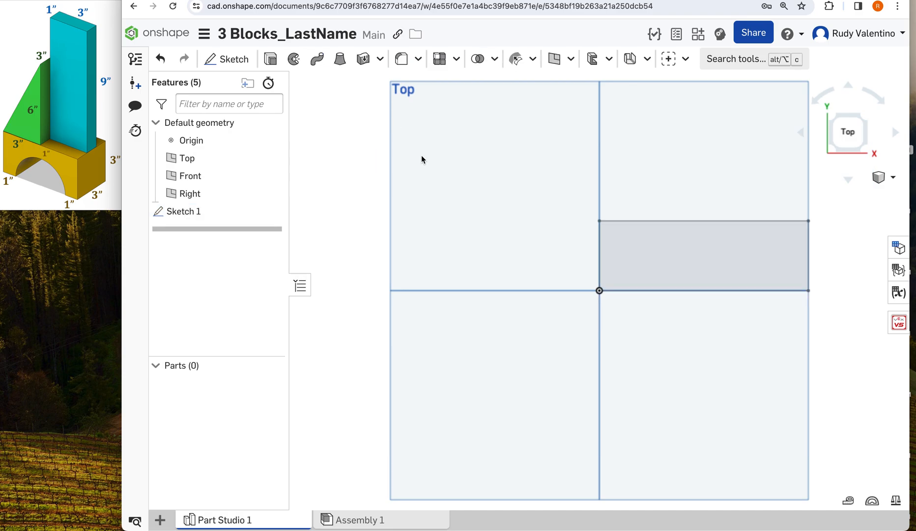
Step: Extrude the rectangle as a new solid with a blind depth of 9 in
click(865, 115)
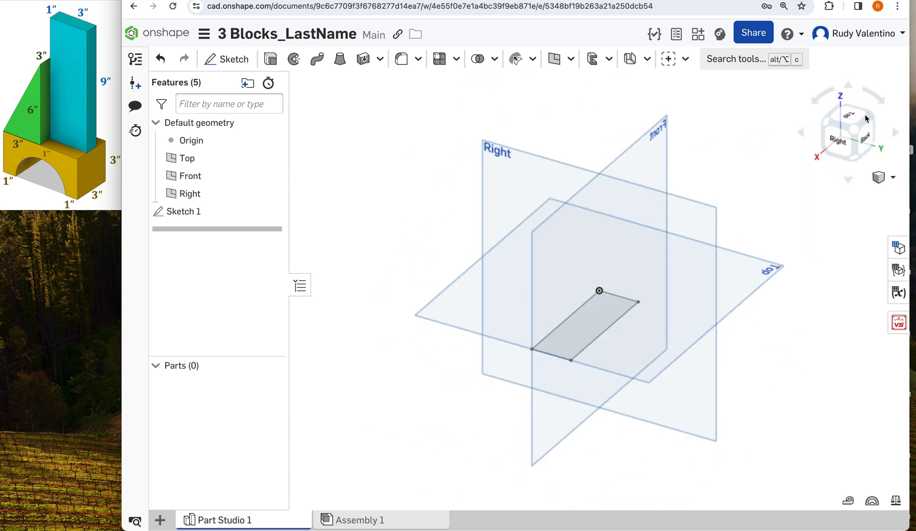
click(274, 60)
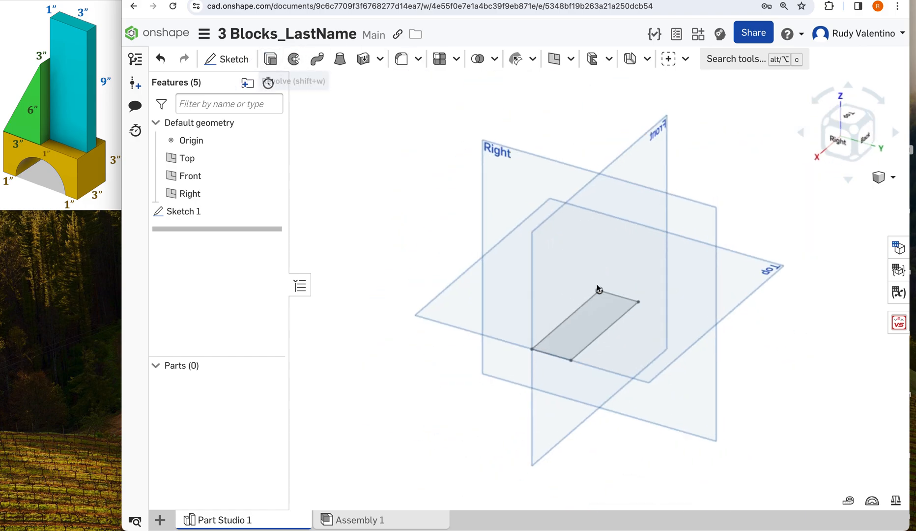
click(597, 314)
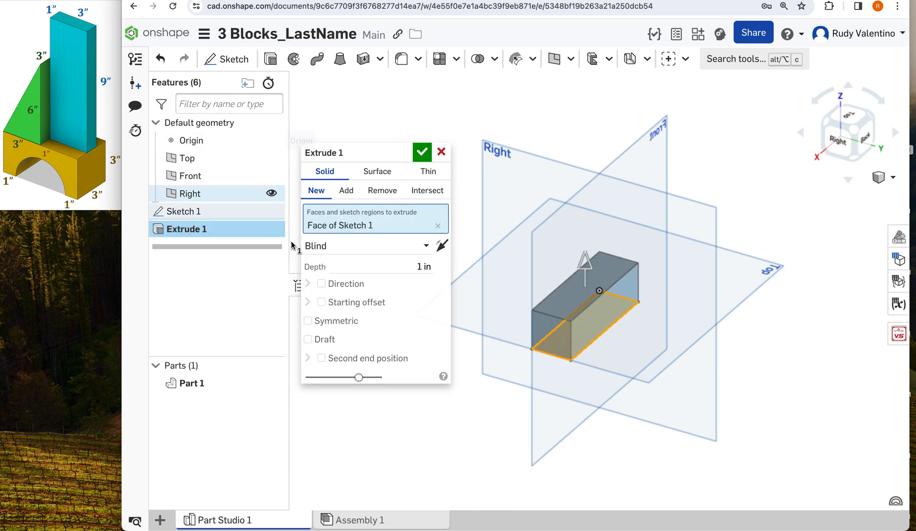
click(424, 266)
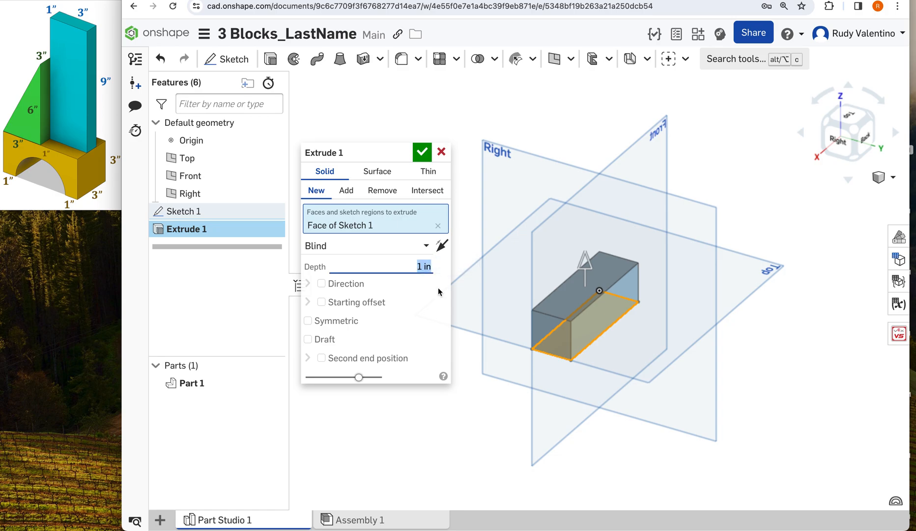
text(9)
key(Return)
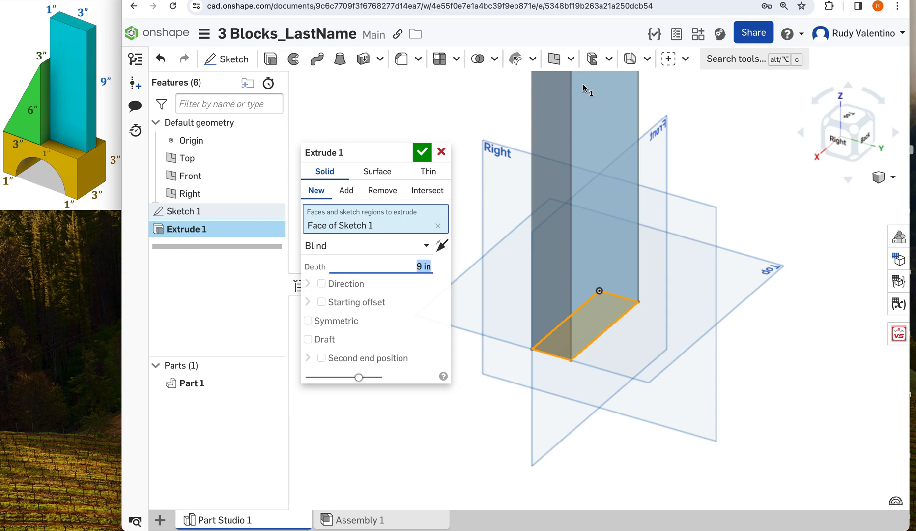
scroll(575, 137, down, 5)
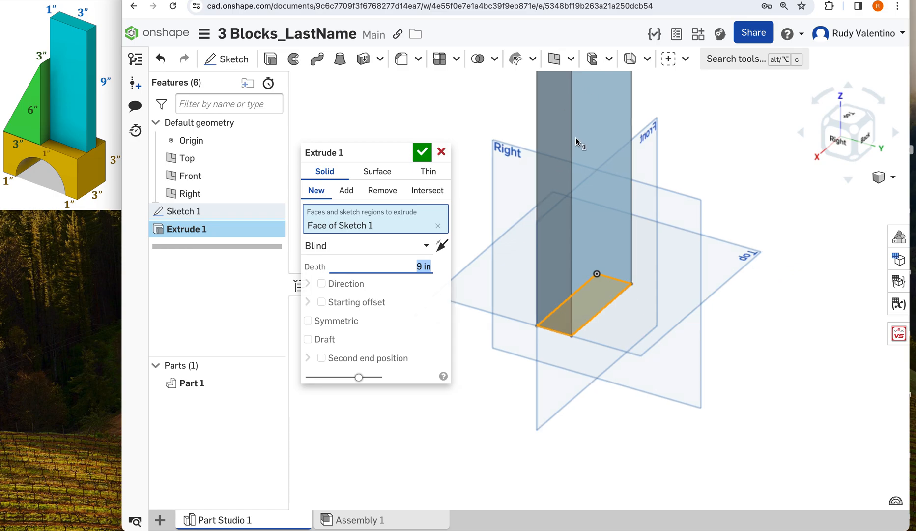
scroll(575, 137, up, 6)
scroll(575, 137, down, 3)
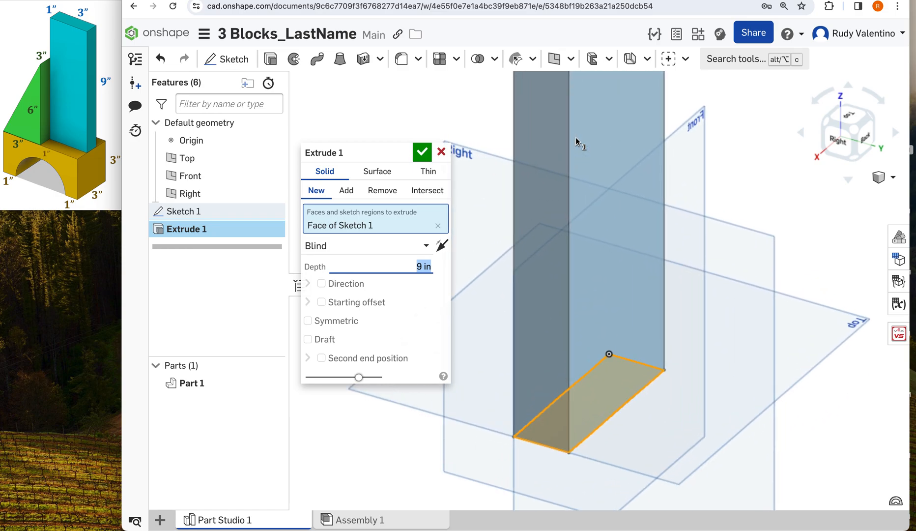
click(827, 125)
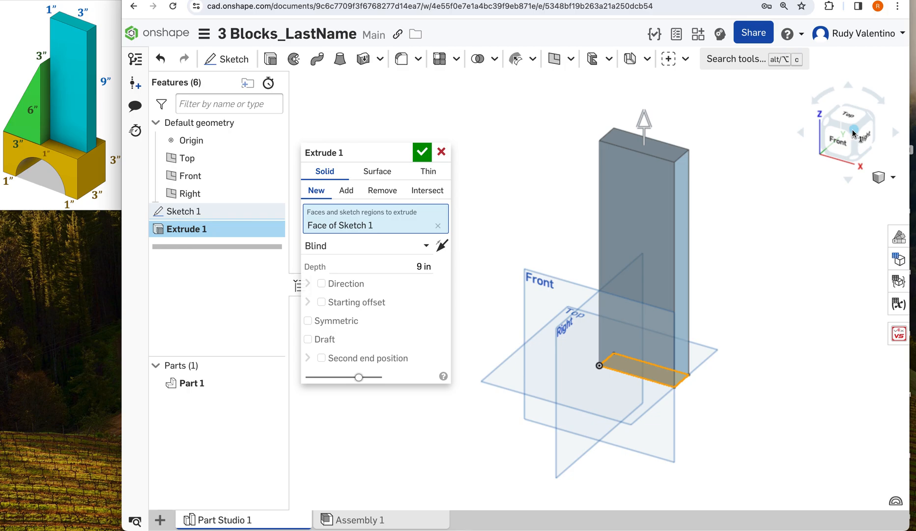
click(869, 120)
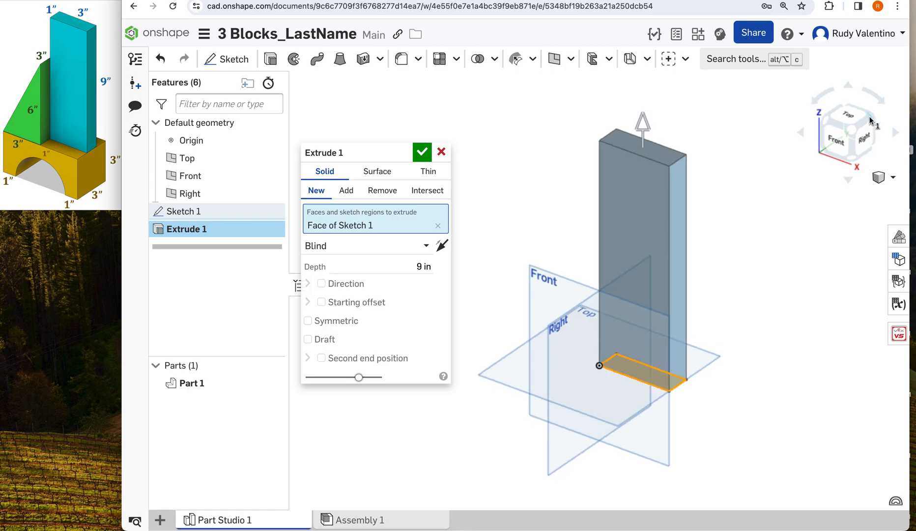
click(422, 155)
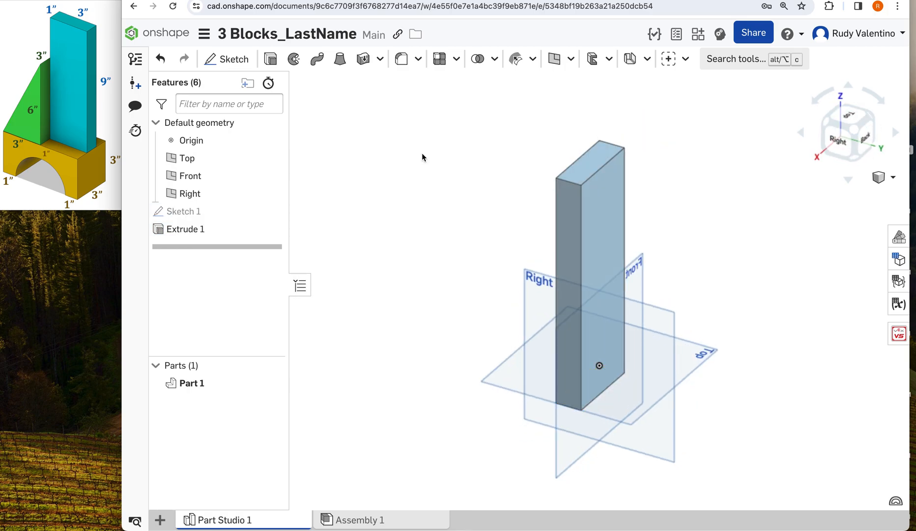
Step: Rename the rectangle's sketch, Sketch 1, as "Prism"
double_click(177, 210)
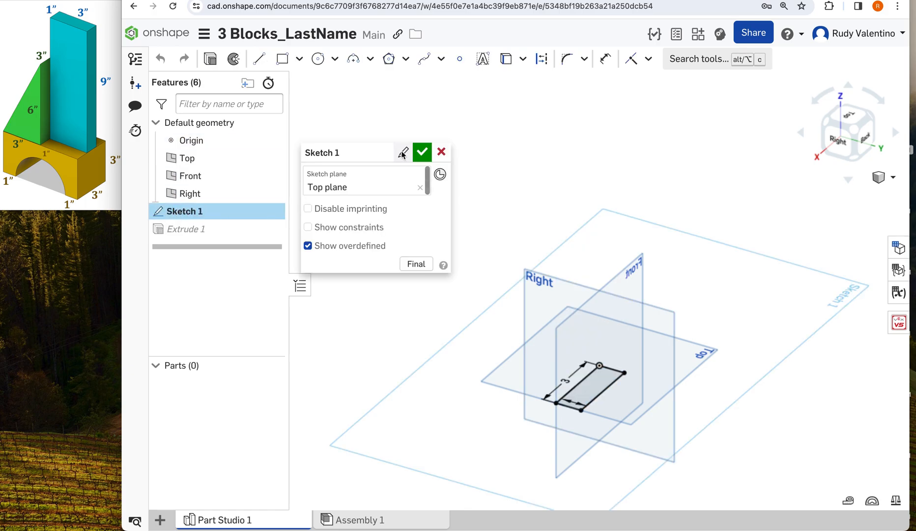
click(403, 153)
text(Prism)
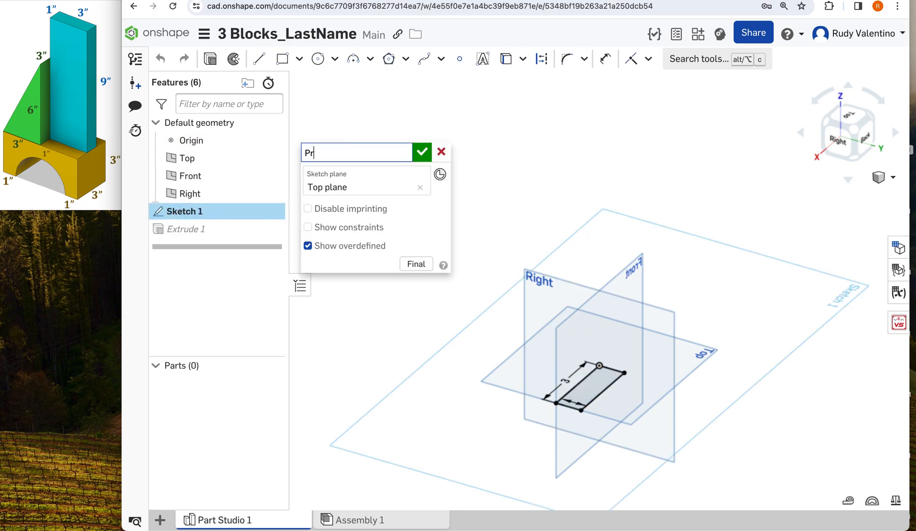
click(420, 153)
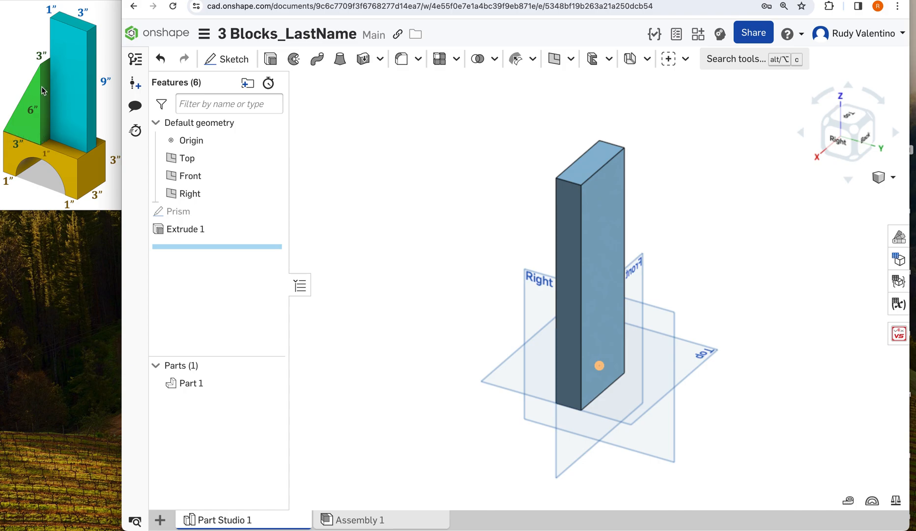
Step: Start a new sketch on the Front plane, viewed straight from the front
click(227, 59)
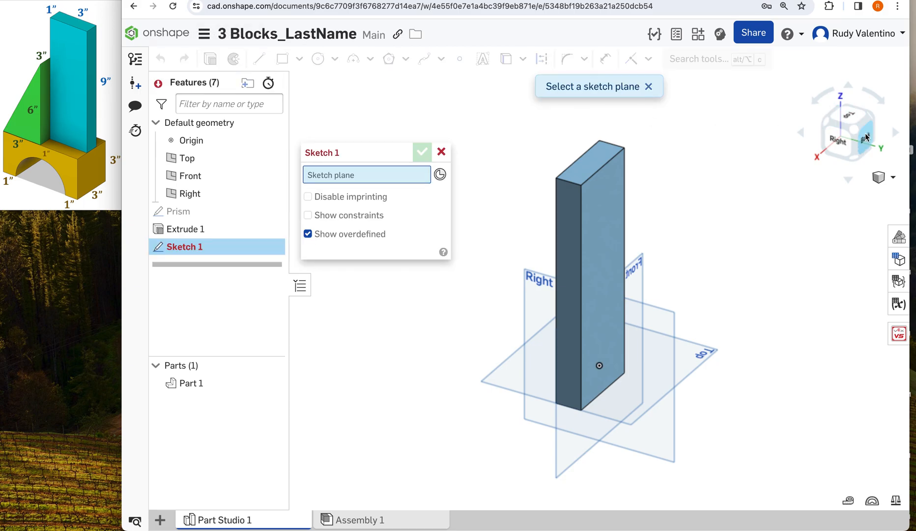
click(803, 134)
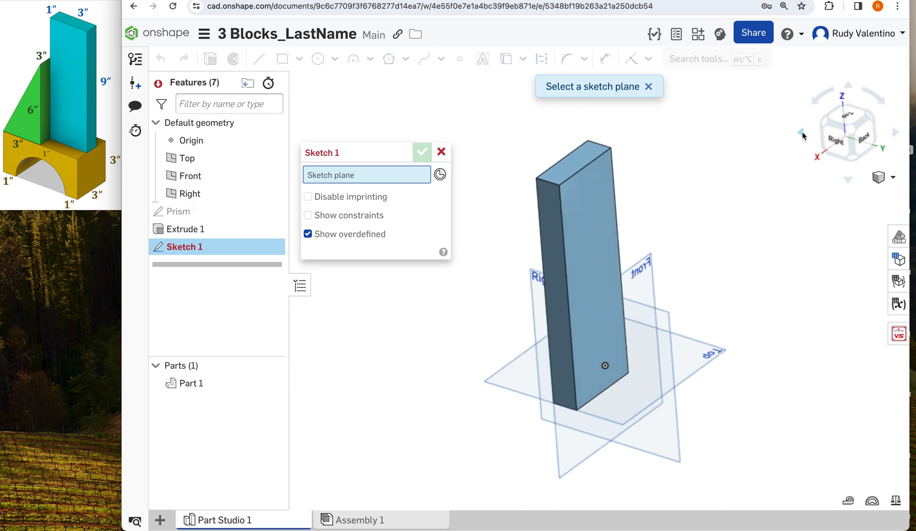
click(803, 134)
click(802, 135)
click(802, 134)
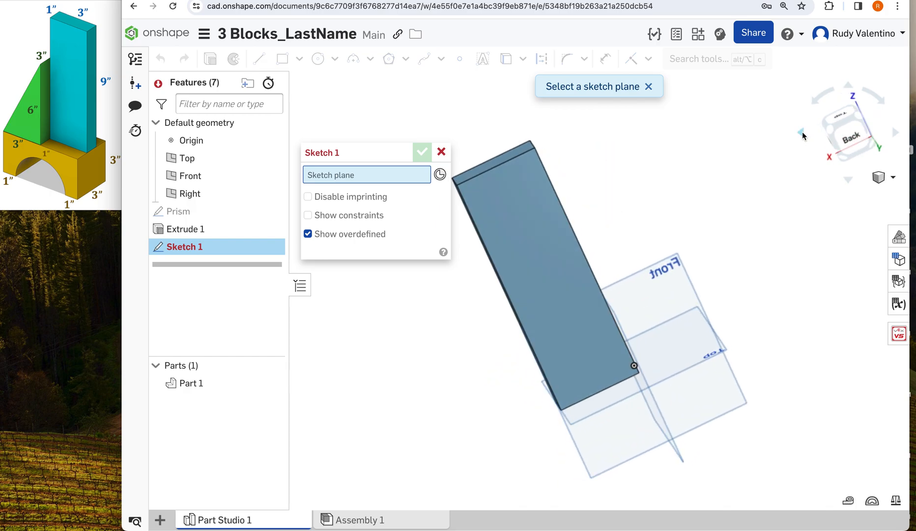
click(802, 135)
click(802, 135)
click(802, 135)
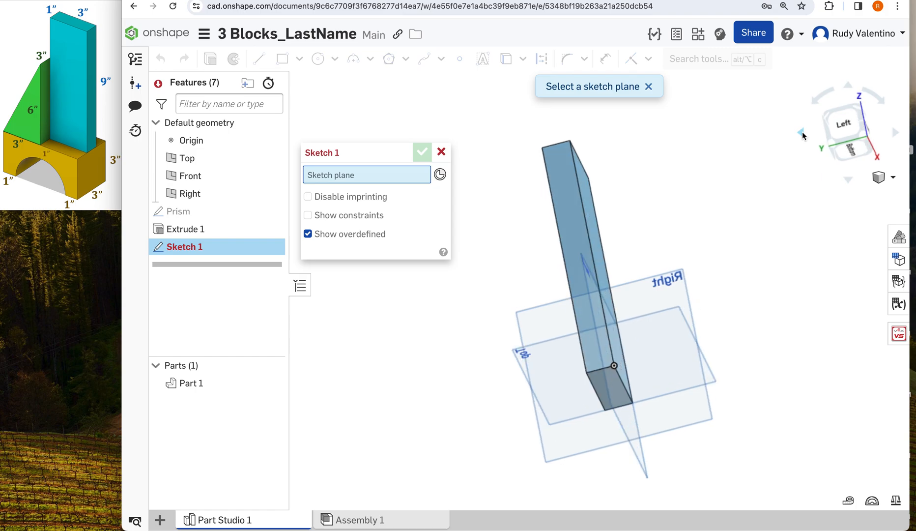
click(802, 135)
click(802, 135)
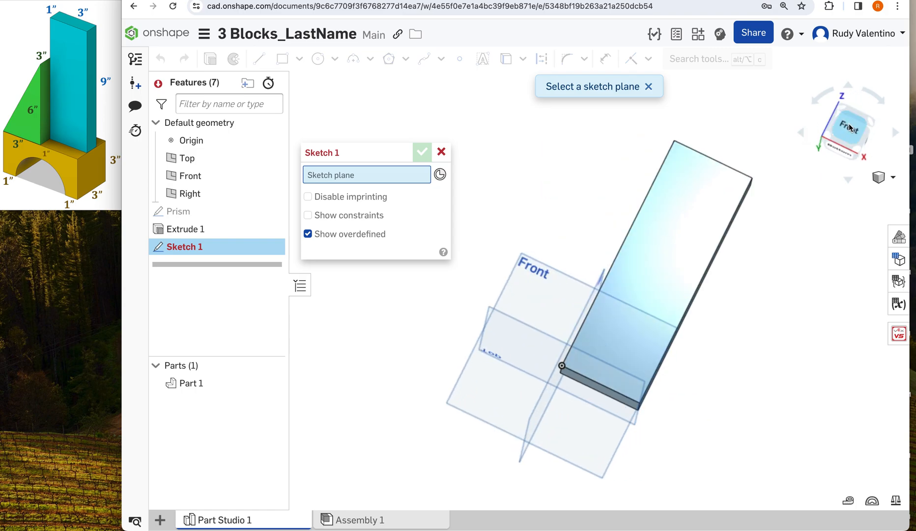
click(848, 124)
click(522, 360)
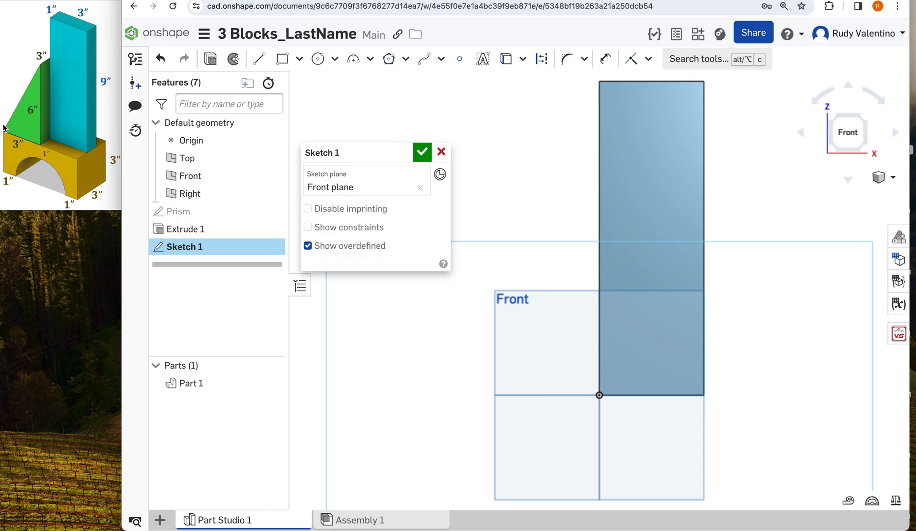
Step: Draw a 6 in vertical line up from the prism's base level, left of the prism, and place its dimension on the prism side
scroll(495, 294, down, 4)
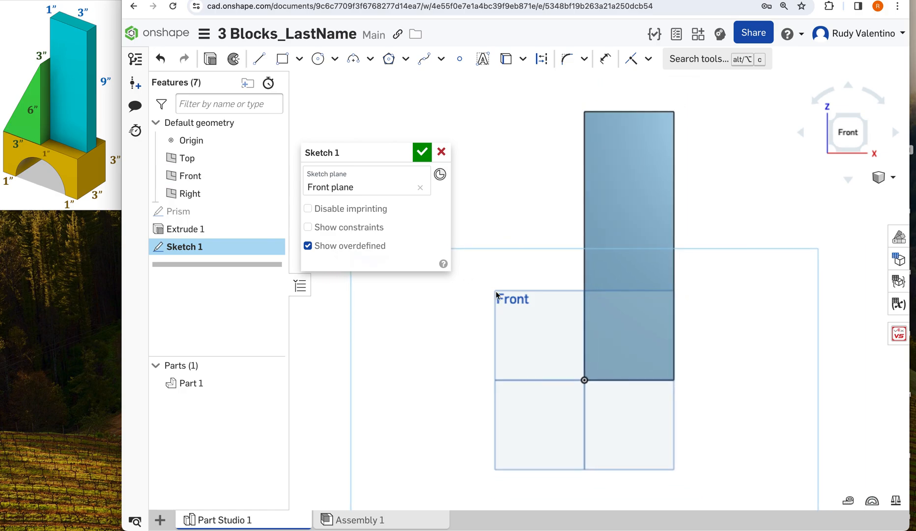
scroll(496, 294, down, 1)
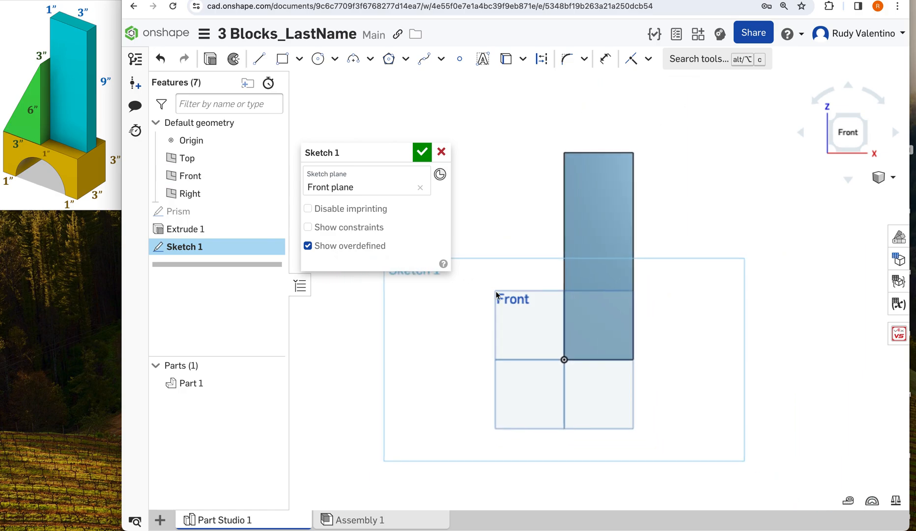
click(263, 63)
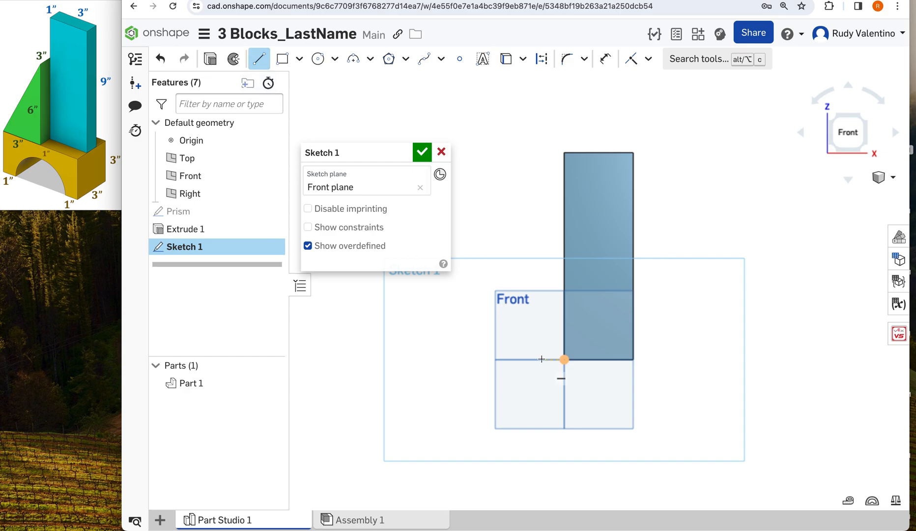
click(540, 359)
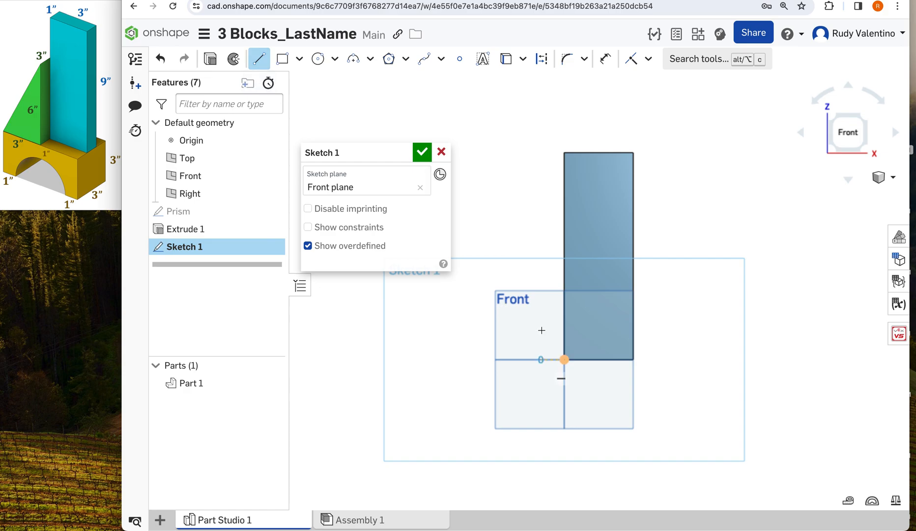
click(540, 232)
text(6)
key(Return)
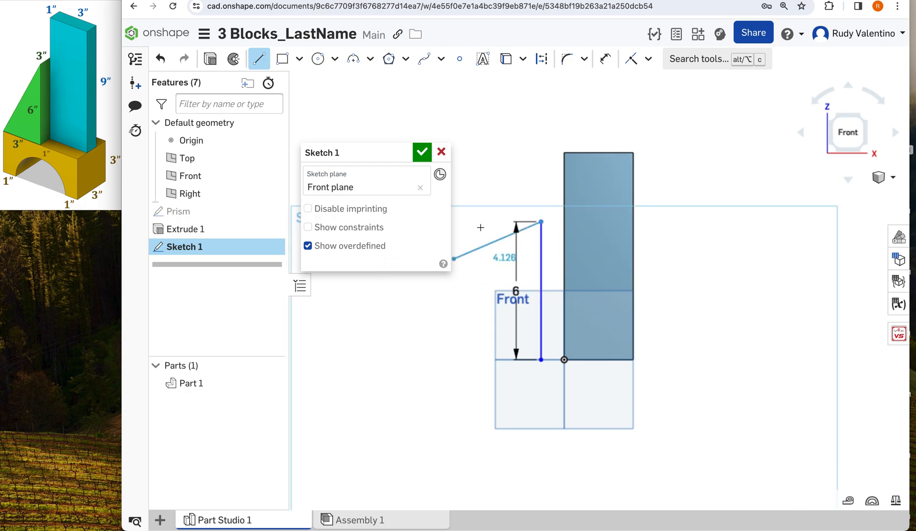
key(Escape)
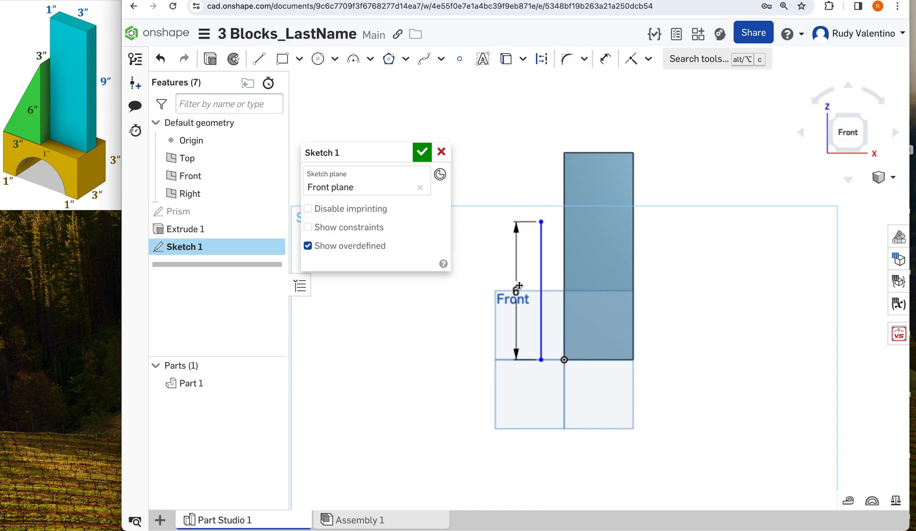
drag(516, 291, 553, 290)
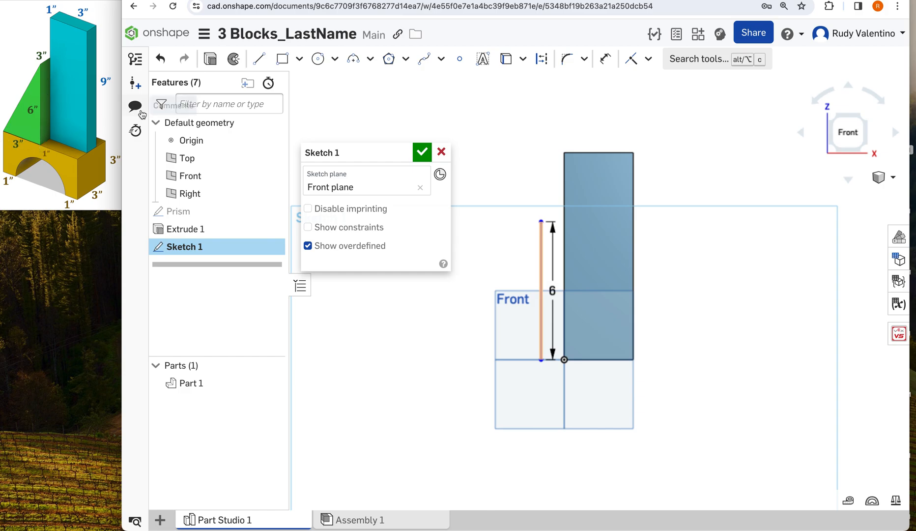
Step: Add a 3 in horizontal base leading away from the prism, close the right triangle with a hypotenuse, and finish the sketch
click(259, 59)
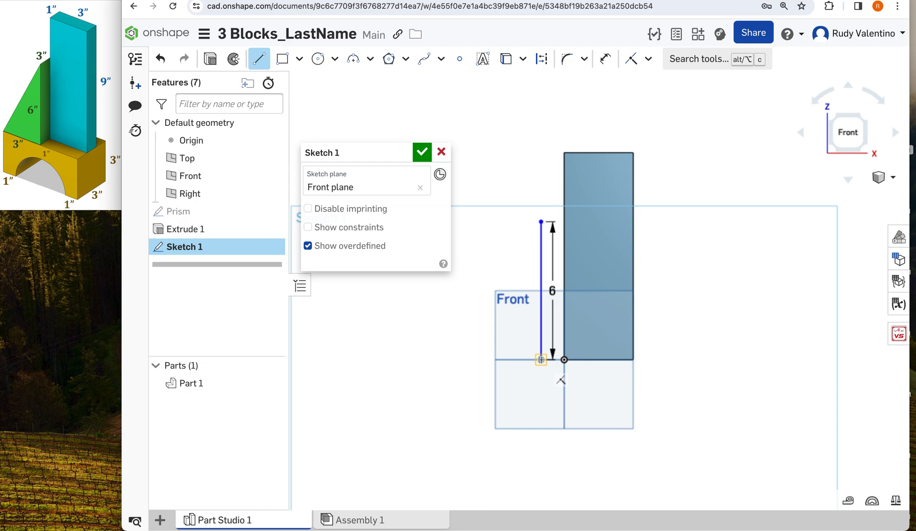
click(541, 359)
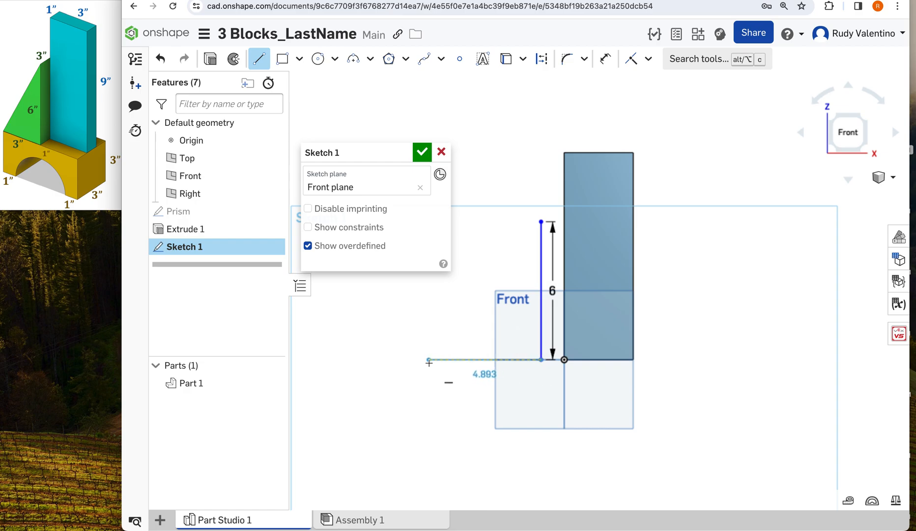
click(429, 359)
text(3)
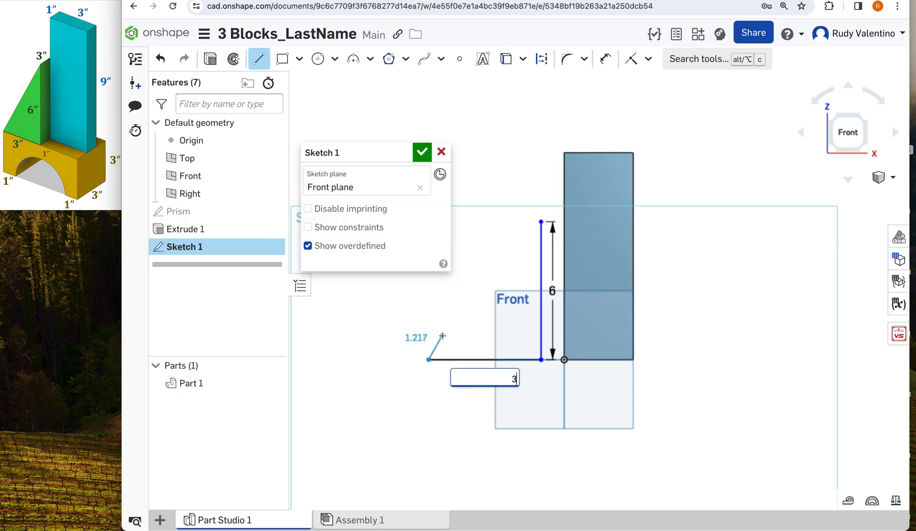
key(Return)
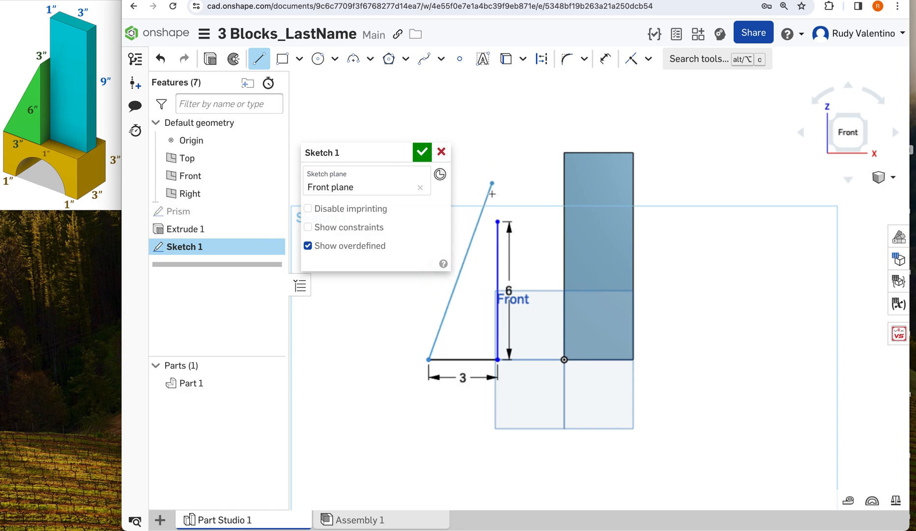
click(497, 221)
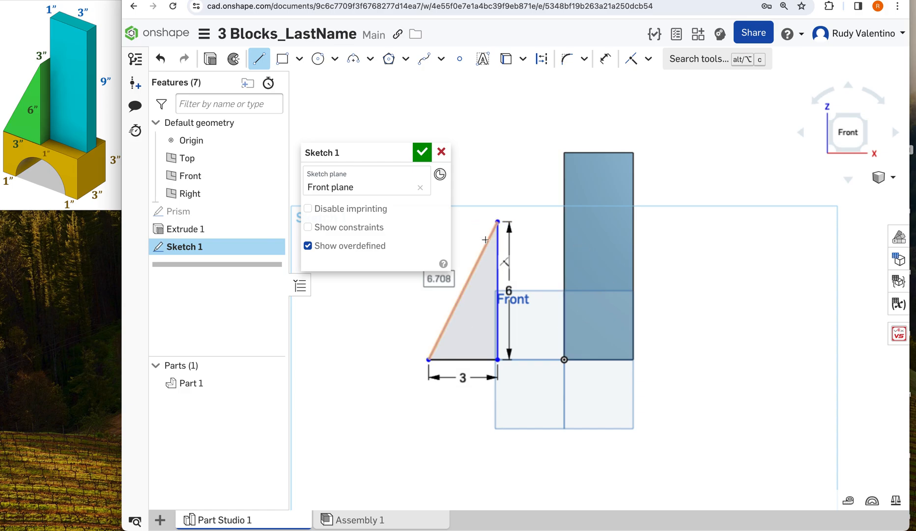
key(Escape)
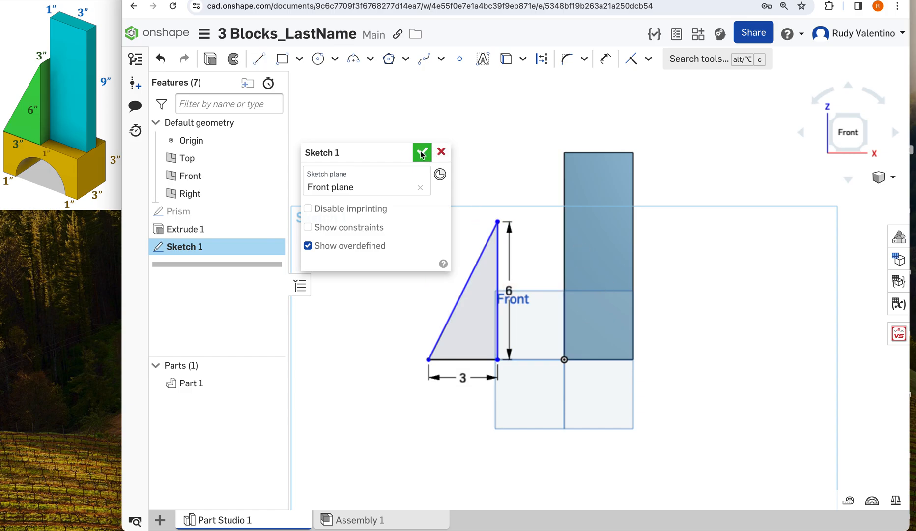
click(421, 153)
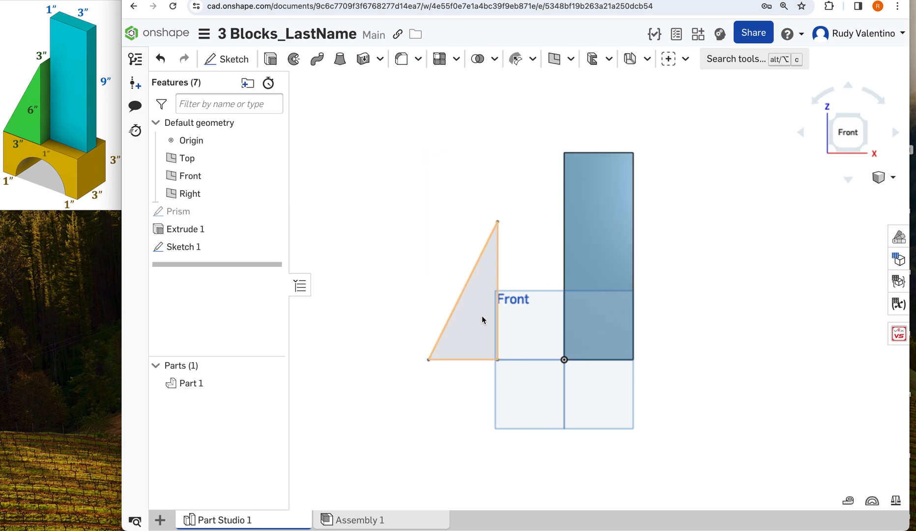
Step: Extrude the triangle as a new solid with a blind depth of 3 in
click(864, 114)
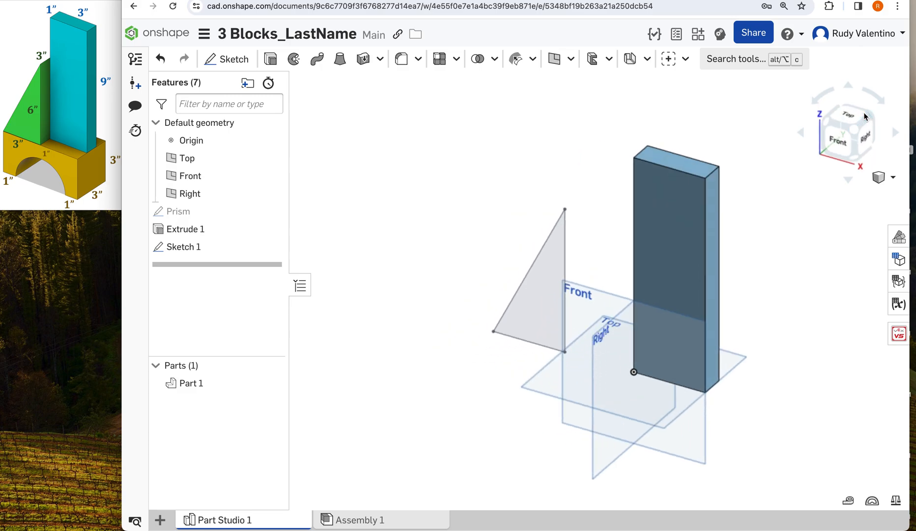
click(269, 60)
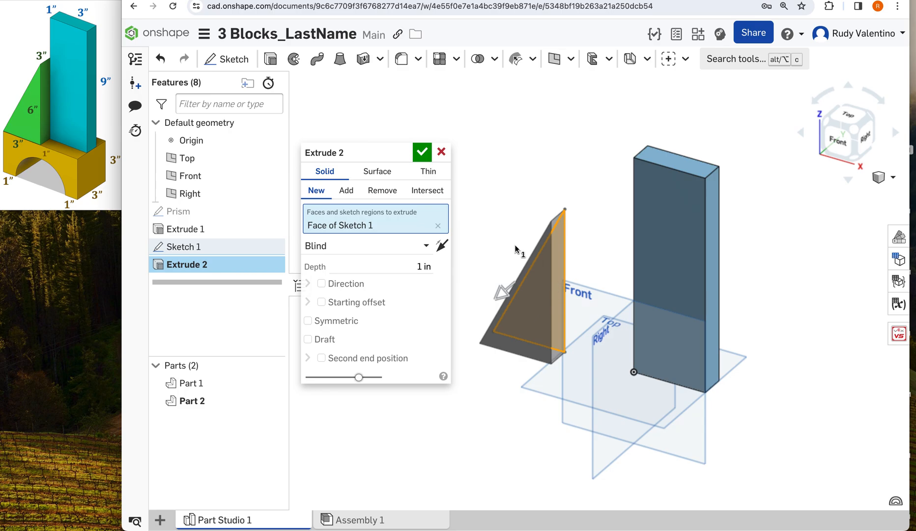
click(445, 267)
text(3)
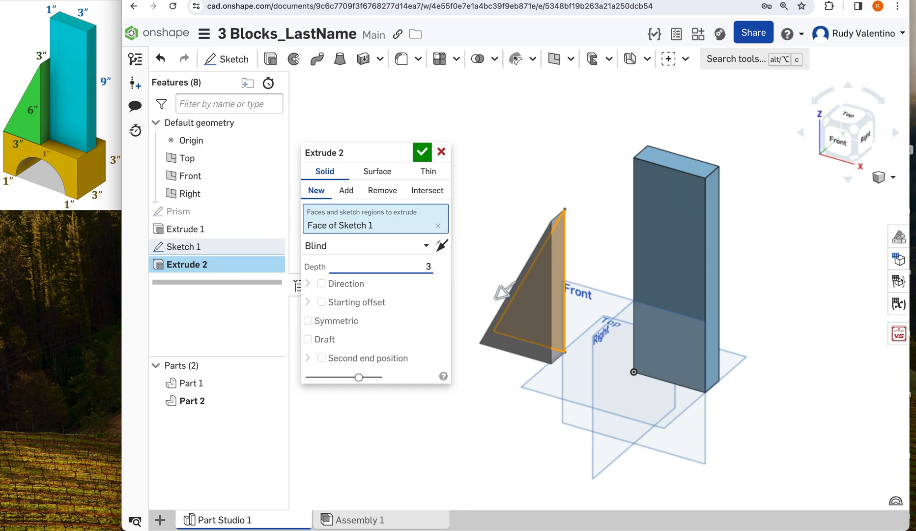
key(Return)
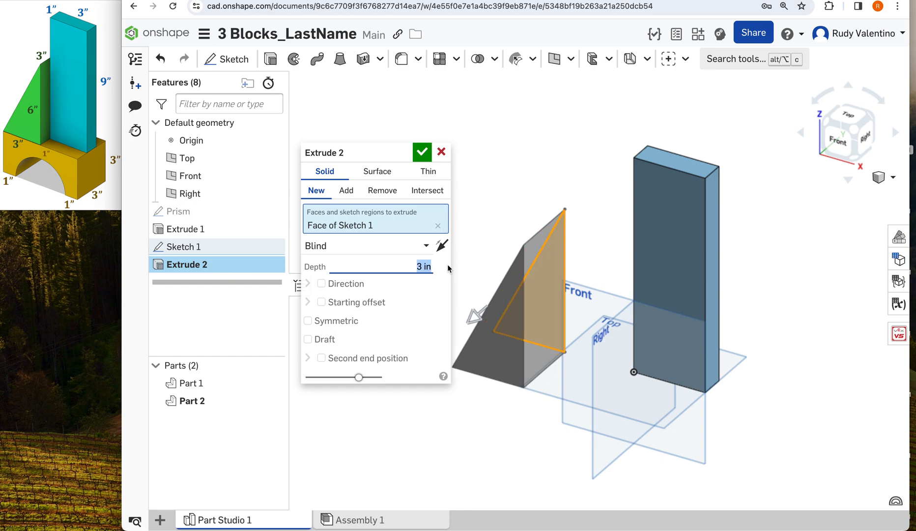
click(422, 153)
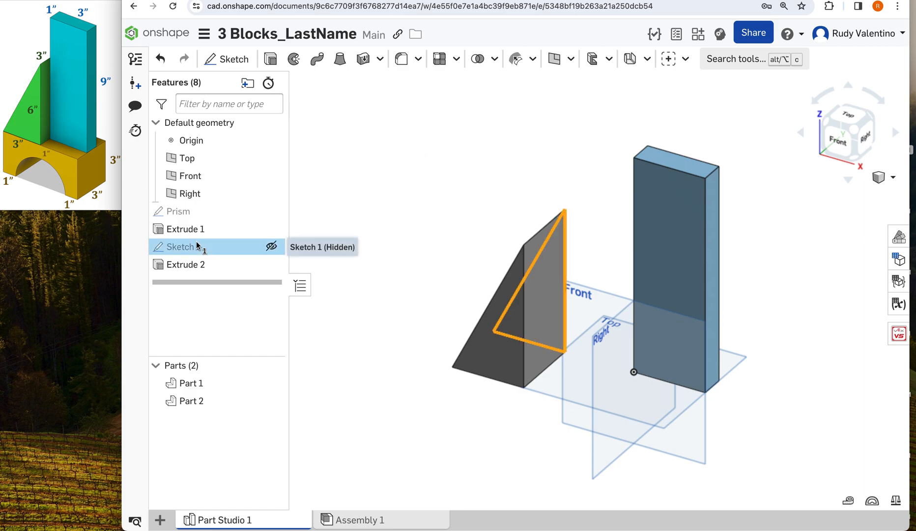
Step: Rename the triangle's sketch, Sketch 1, as "Triangular Prism"
double_click(179, 246)
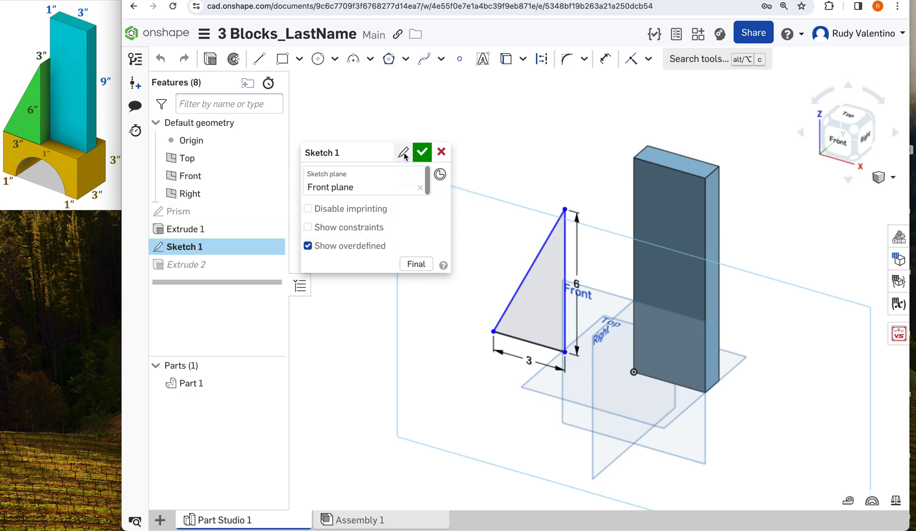
click(403, 153)
text(Tr)
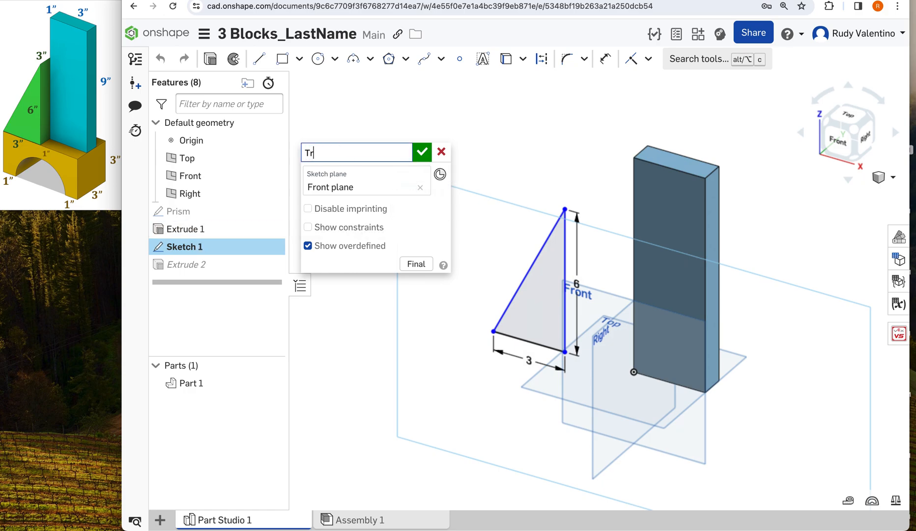
text(iangular Prism)
click(421, 152)
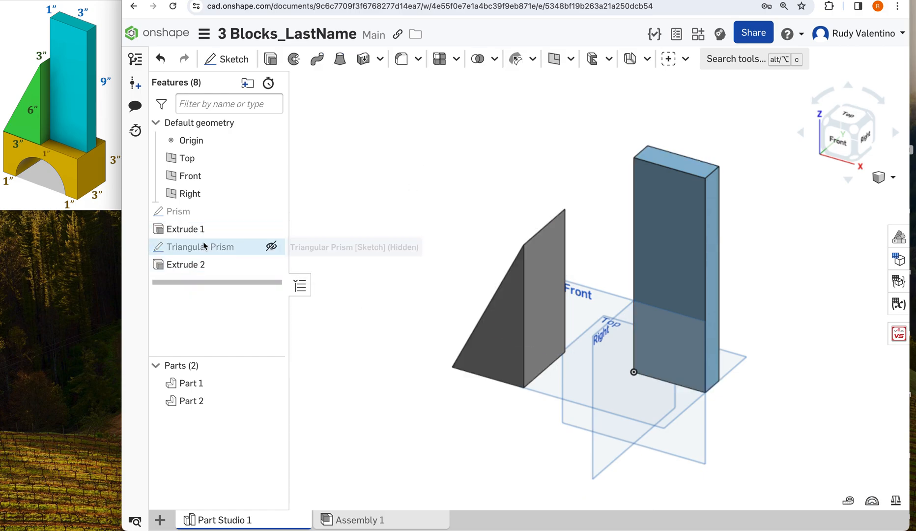
click(191, 383)
click(242, 388)
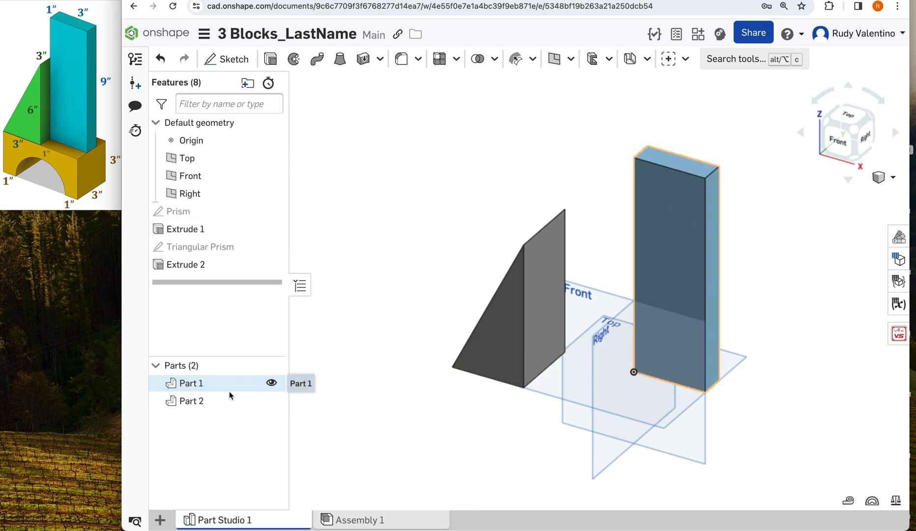
click(200, 404)
click(200, 404)
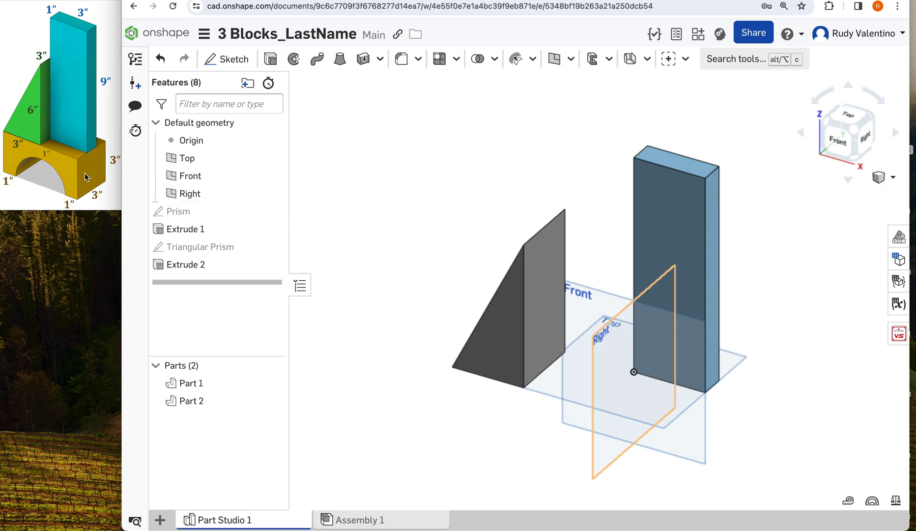
Step: Start another sketch on the Front plane for the base block, viewed straight from the front
click(226, 59)
click(833, 141)
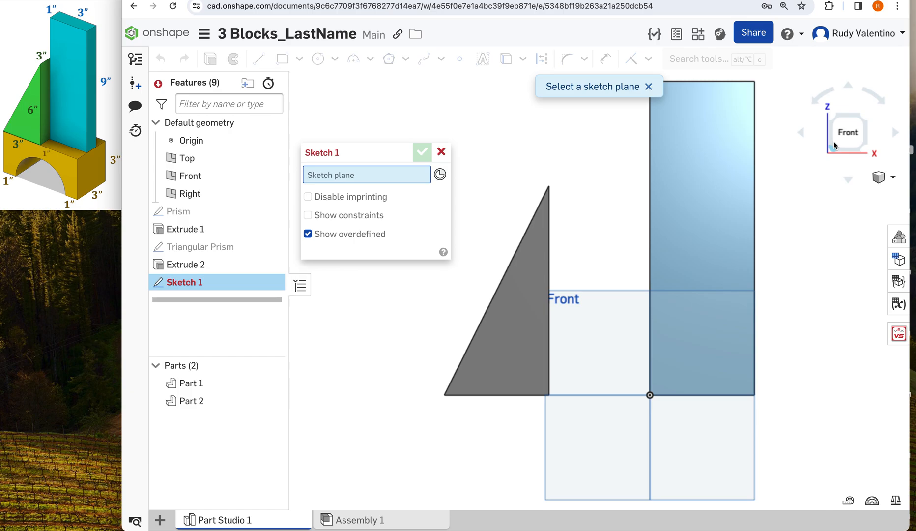
click(603, 443)
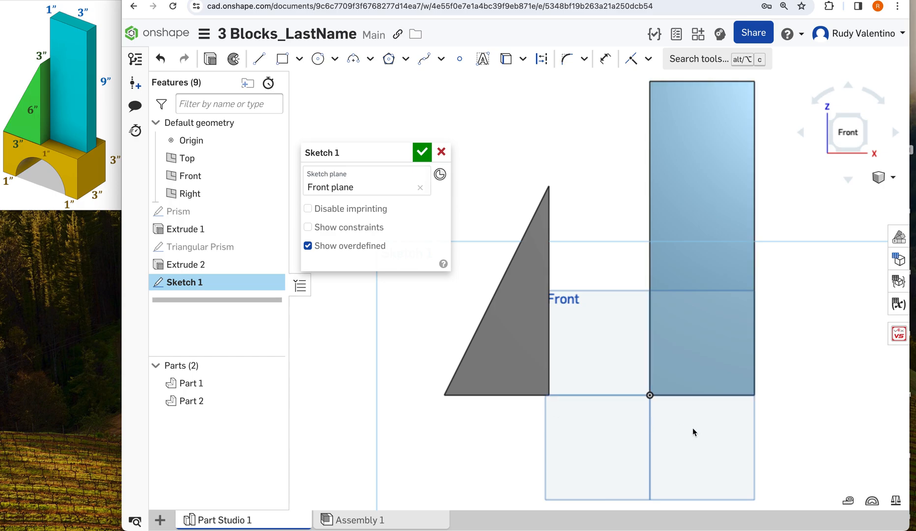
click(831, 113)
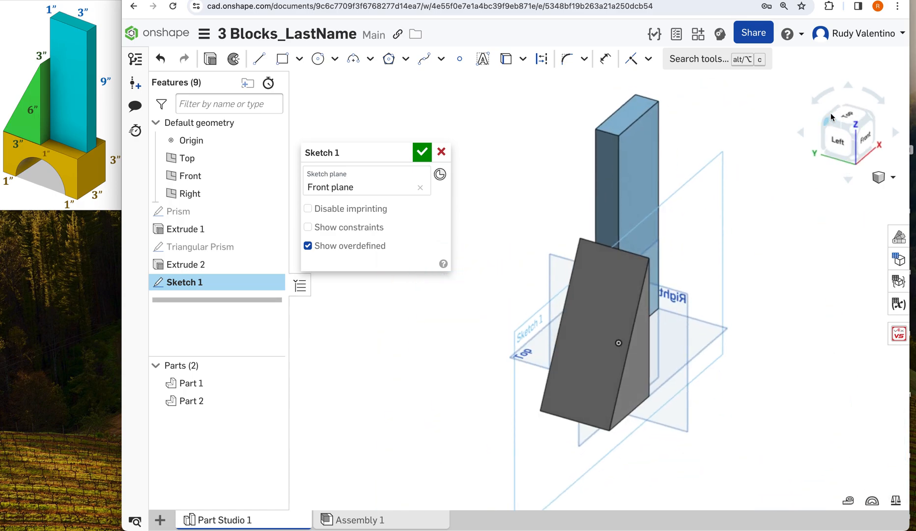
click(864, 139)
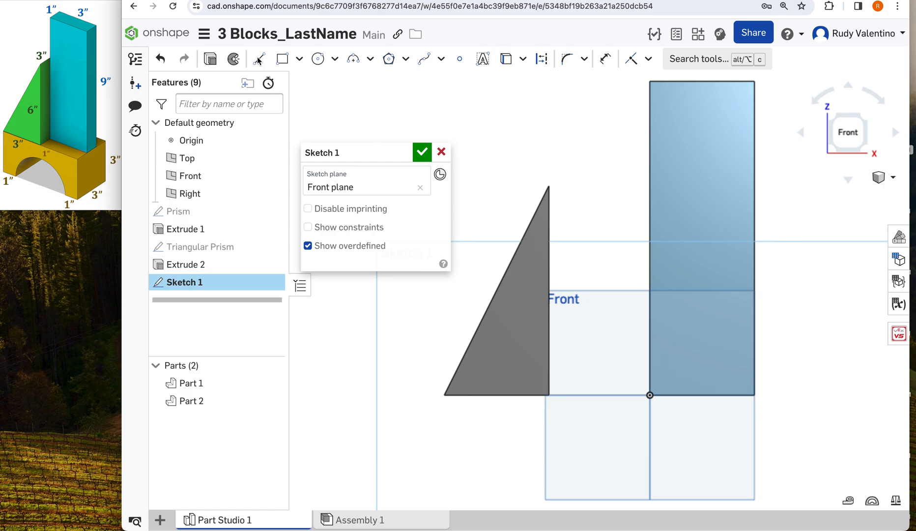
Step: Sketch a corner rectangle directly beneath the tall prism's base level, setting its height to 3 in and its width to 6 in
click(282, 59)
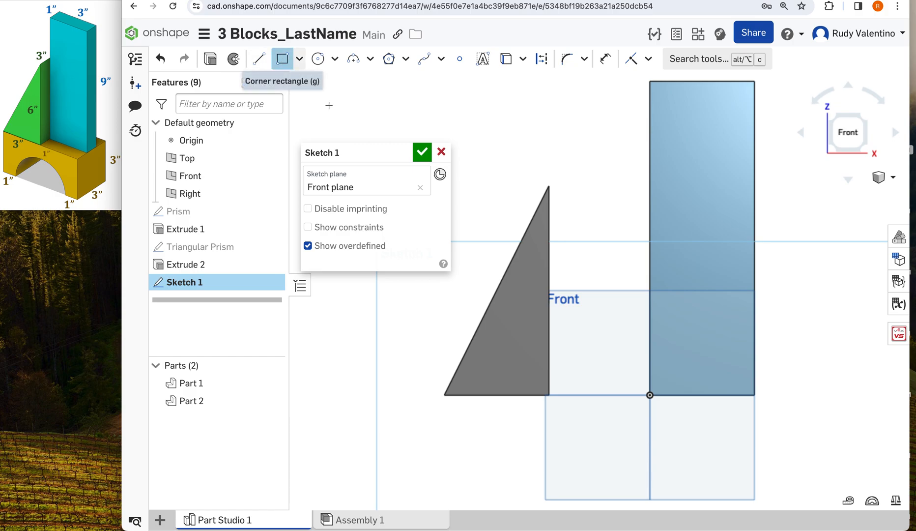
click(544, 400)
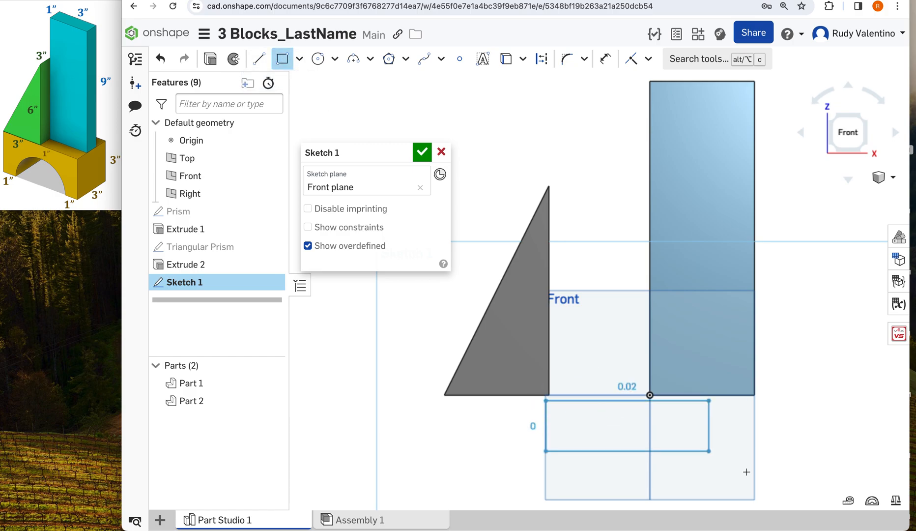
click(755, 498)
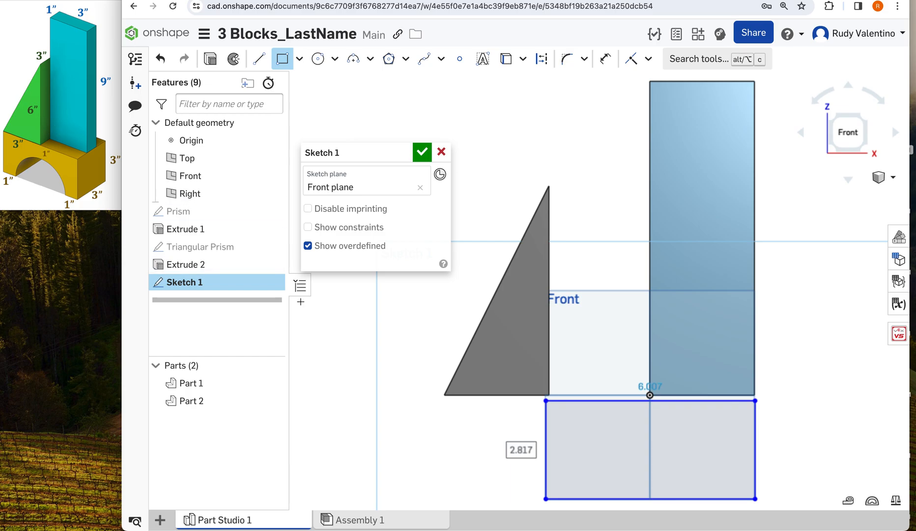
text(6)
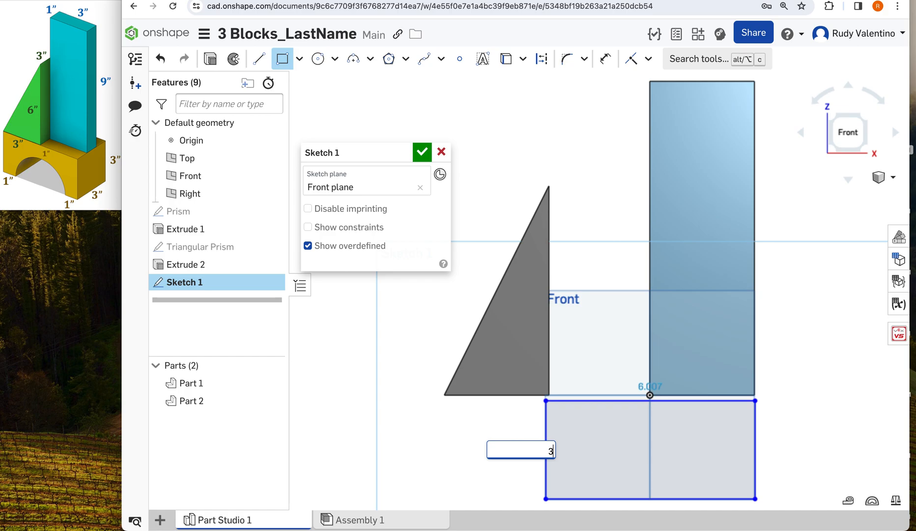
key(Tab)
text(6)
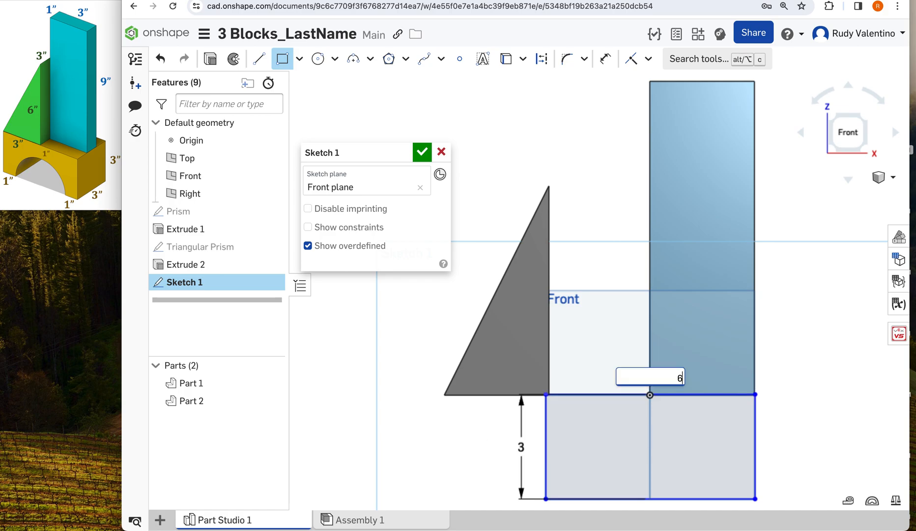
key(Return)
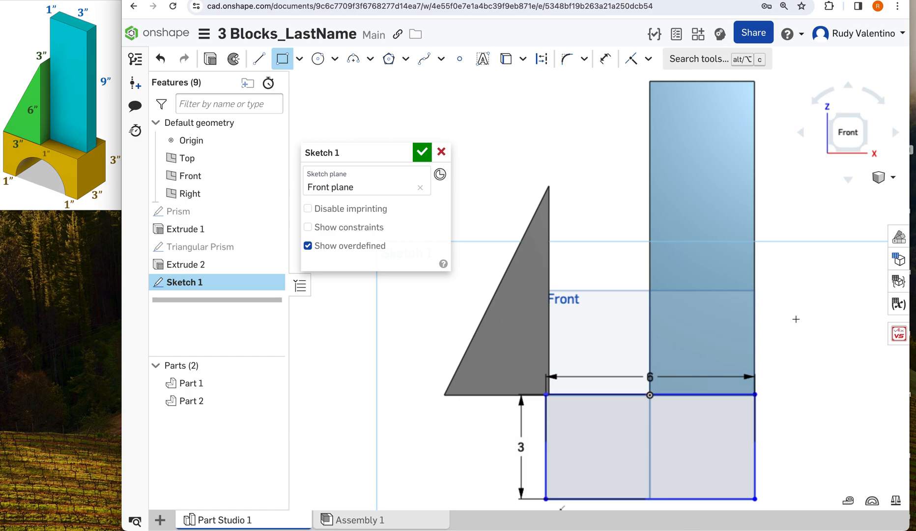
click(870, 118)
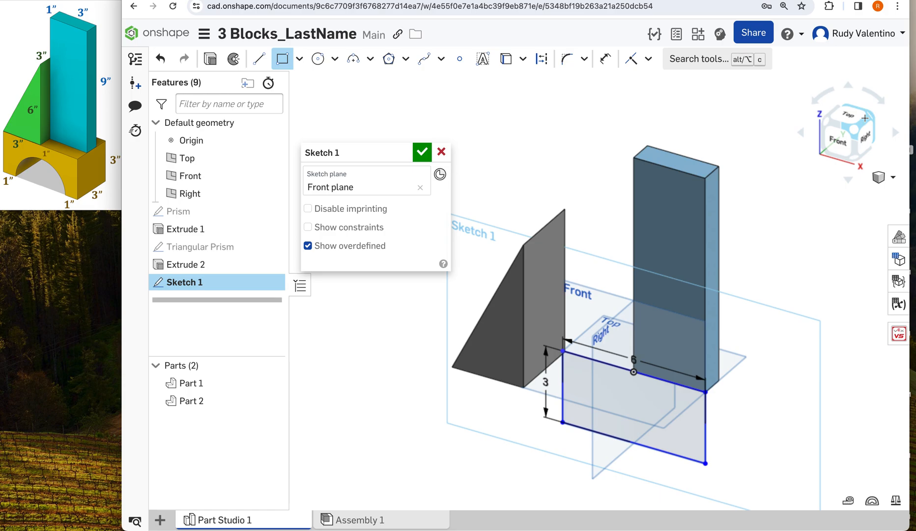
Step: Sketch a centre-point circle on the midpoint of the base rectangle's lower edge and set its diameter to 4 in
click(836, 140)
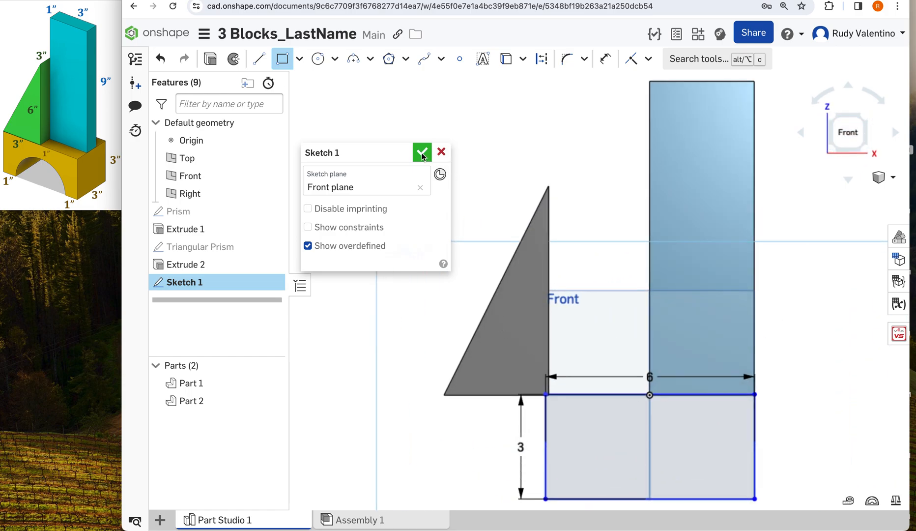
scroll(617, 418, down, 2)
scroll(617, 418, down, 1)
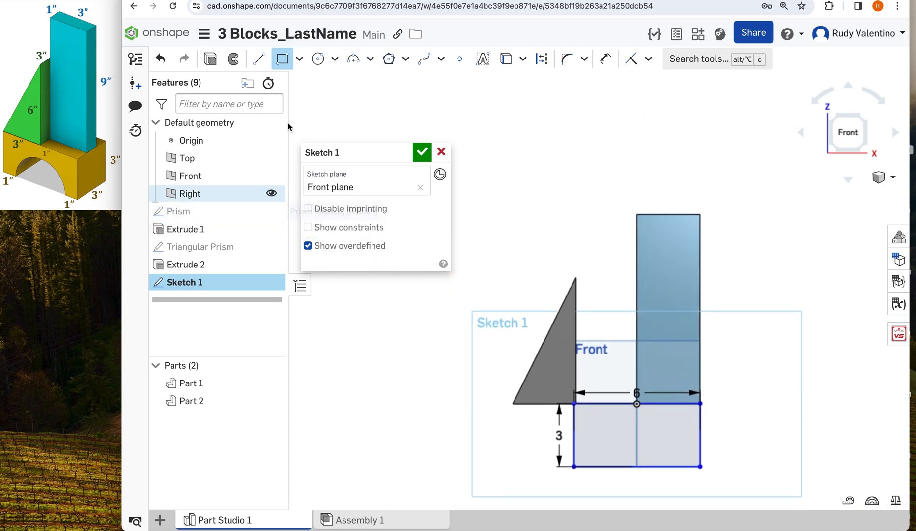
click(321, 63)
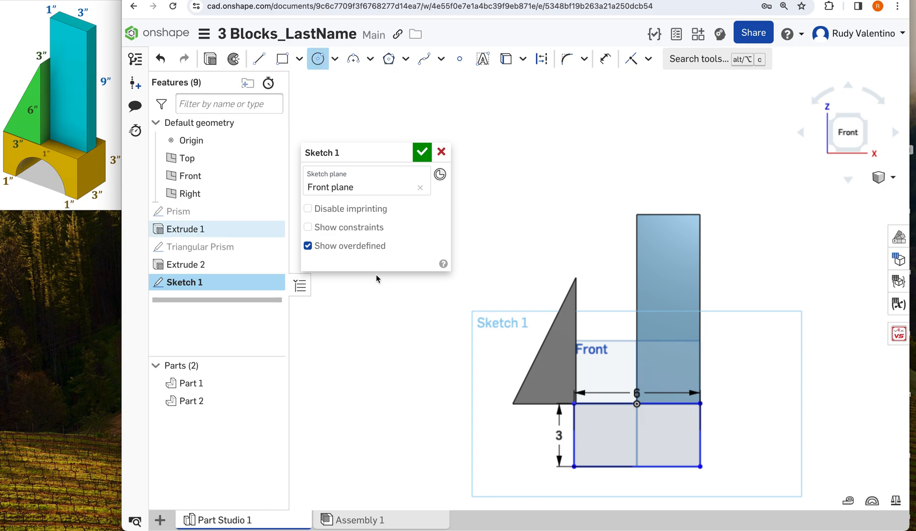
click(636, 465)
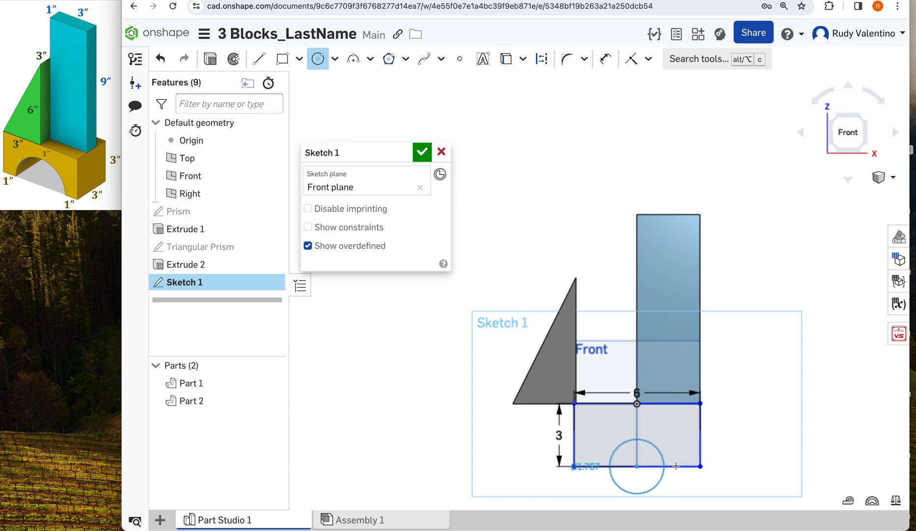
click(744, 453)
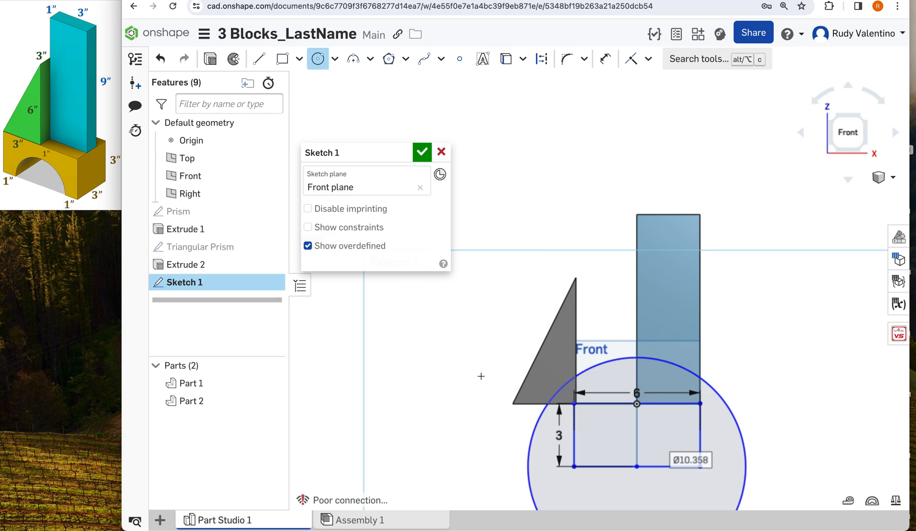
text(4)
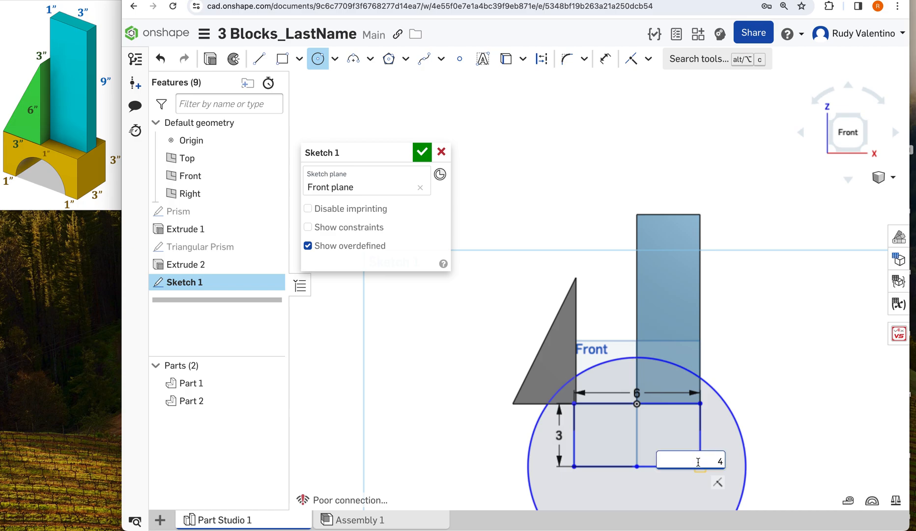
key(Return)
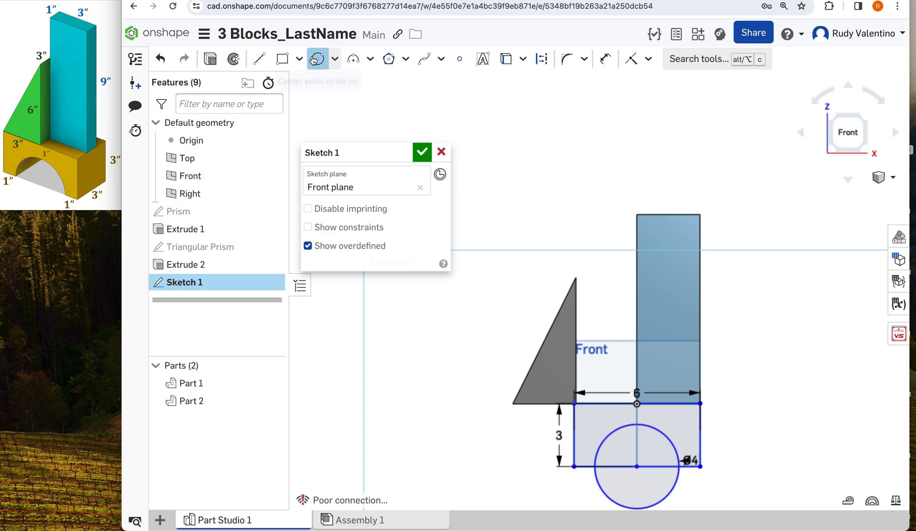
Step: Trim the circle's lower half and the rectangle's lower edge inside it, leaving a semicircular arch opening
click(369, 61)
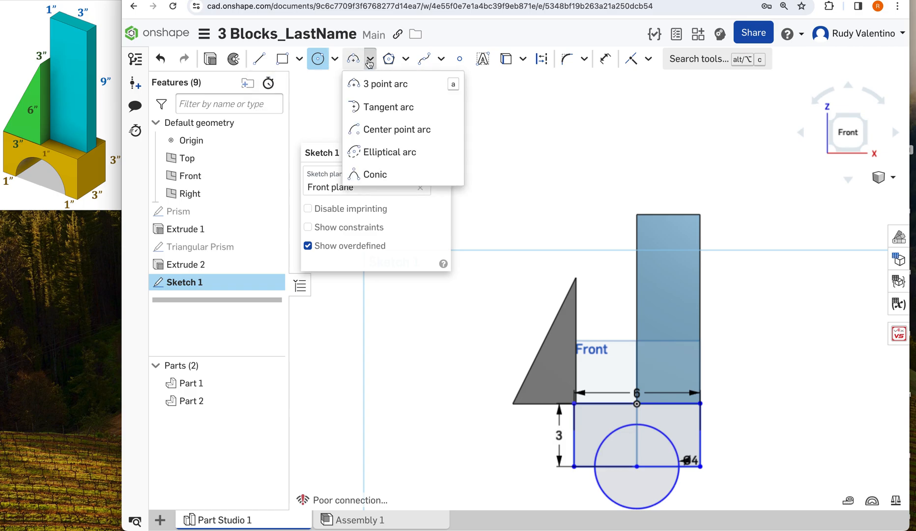
click(405, 59)
click(441, 59)
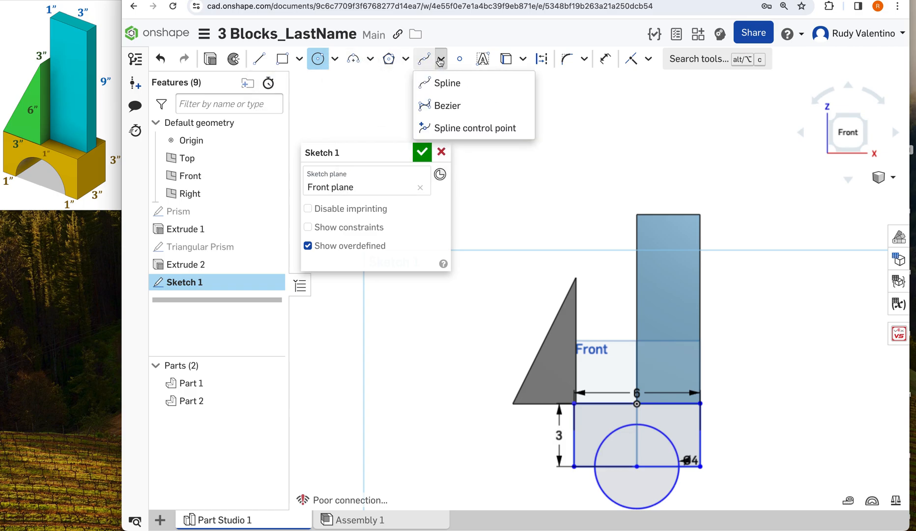
click(523, 59)
click(584, 59)
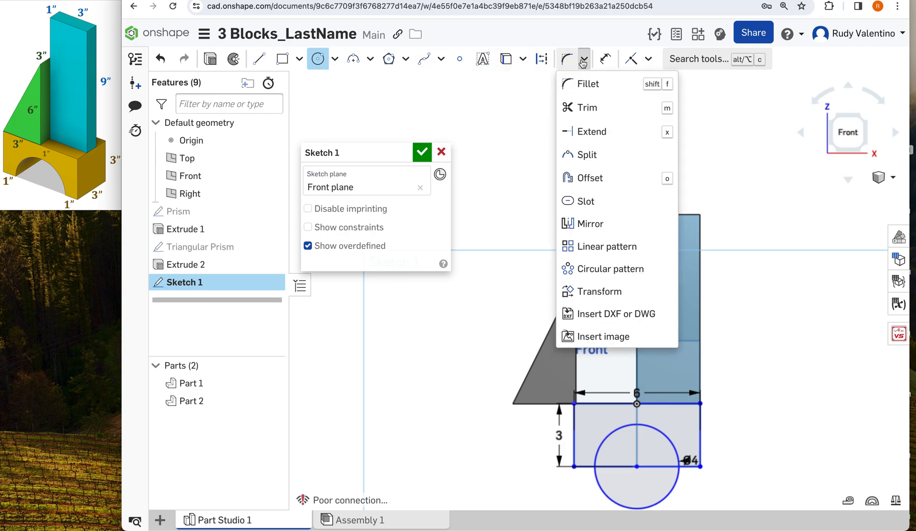
click(591, 108)
click(599, 485)
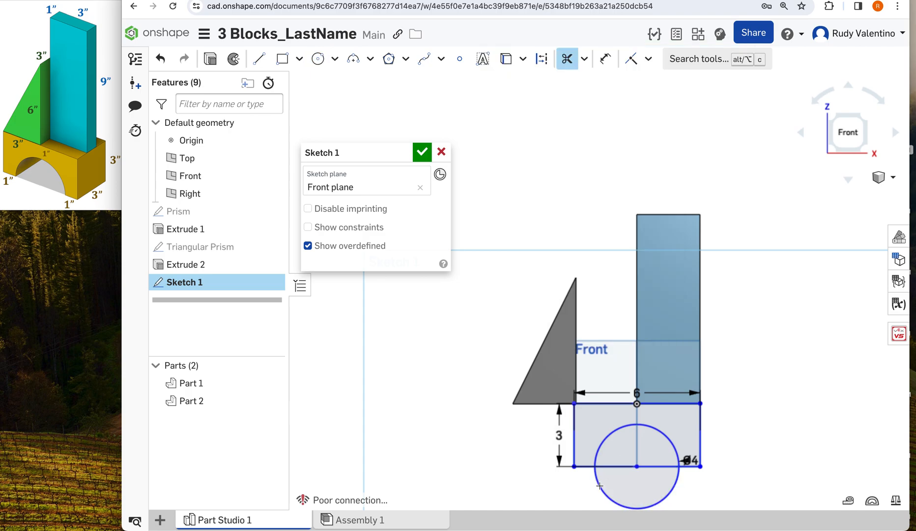
click(619, 466)
click(656, 466)
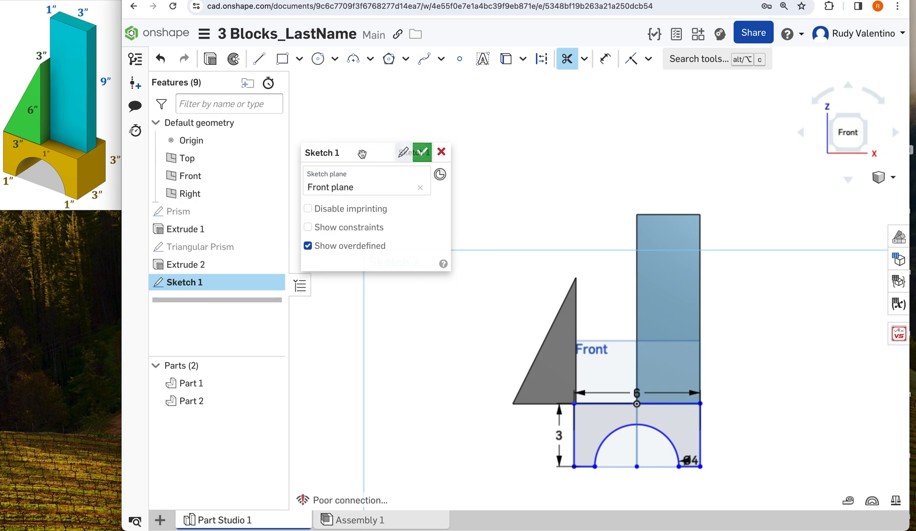
Step: Rename the base block's sketch as "arc" and finish the sketch
click(402, 153)
text(arc)
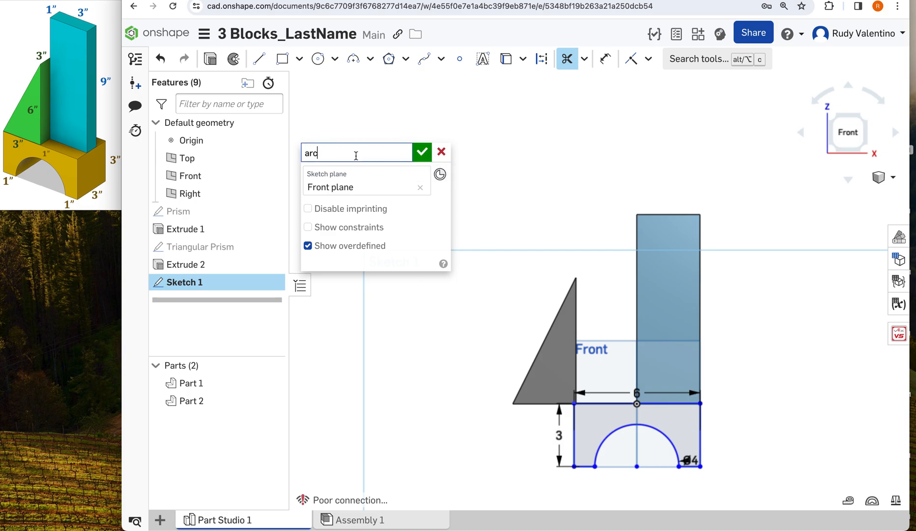
click(422, 152)
Step: Extrude the arched region of the arc sketch as a new solid with a blind depth of 3 in
click(861, 115)
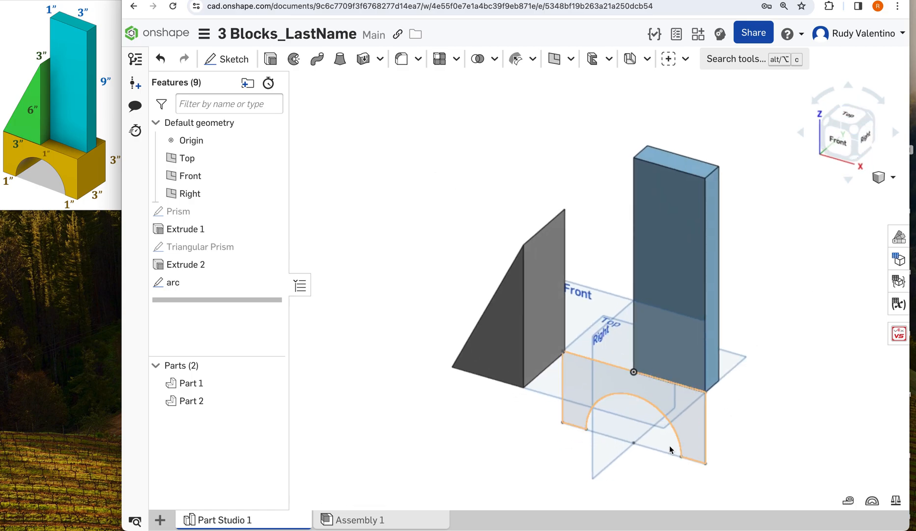
click(689, 423)
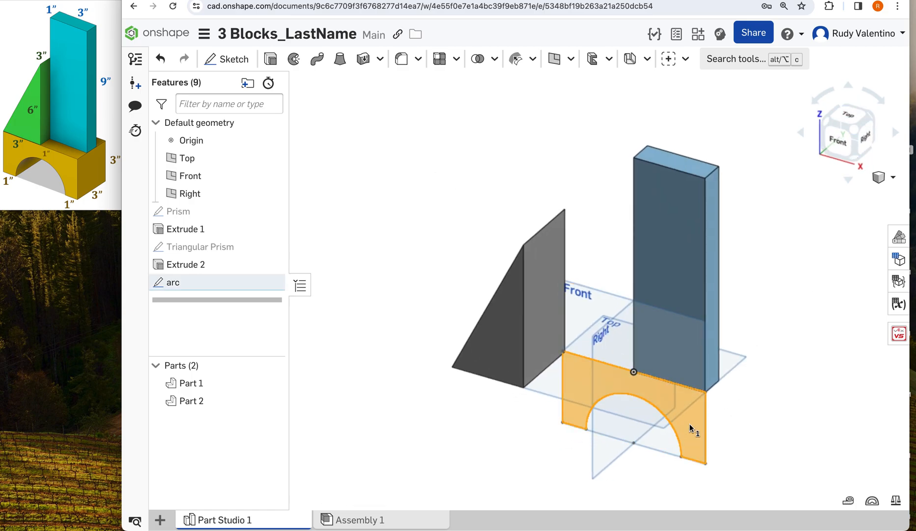
click(270, 59)
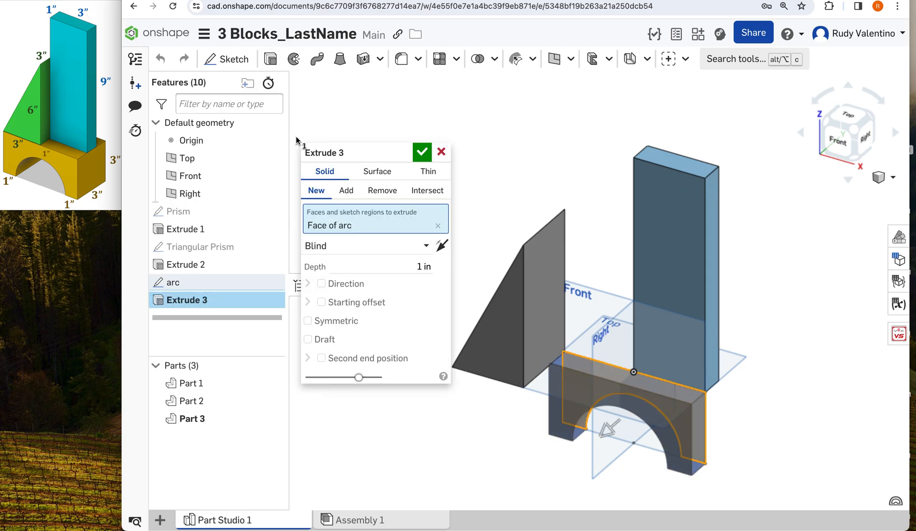
click(426, 266)
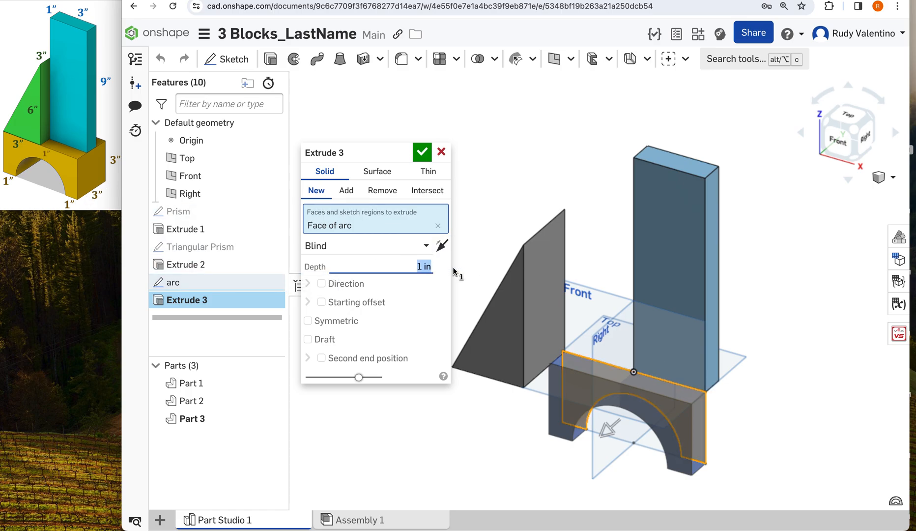
click(421, 152)
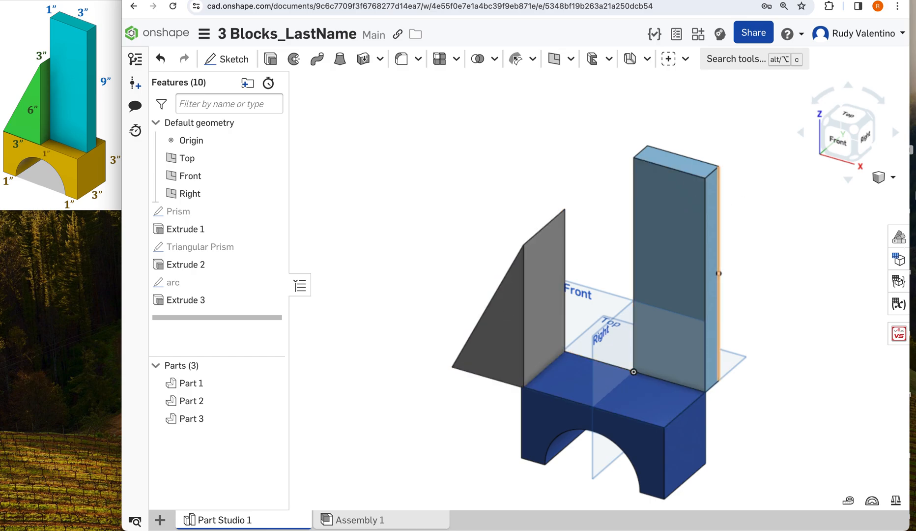
Step: Transform the tall prism with Translate by XYZ, moving it -2 in along Y so it sits centred on the base block's depth
click(836, 143)
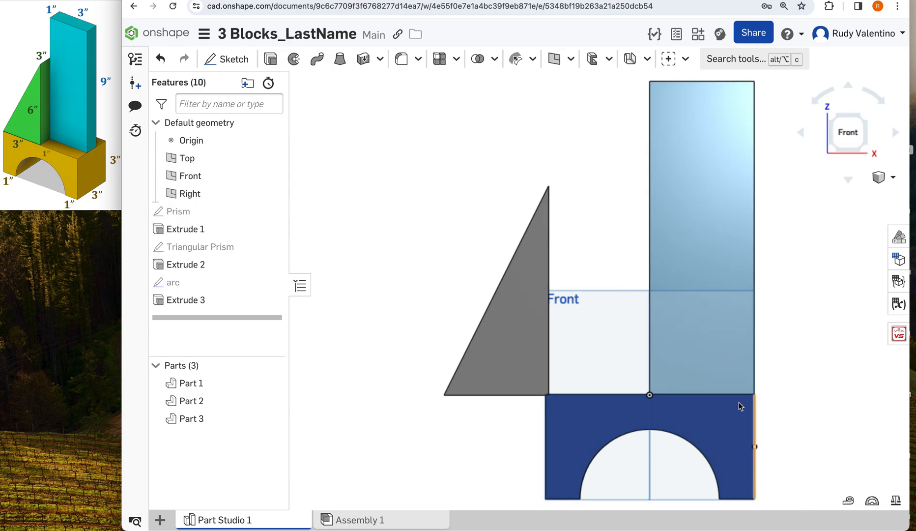
click(893, 132)
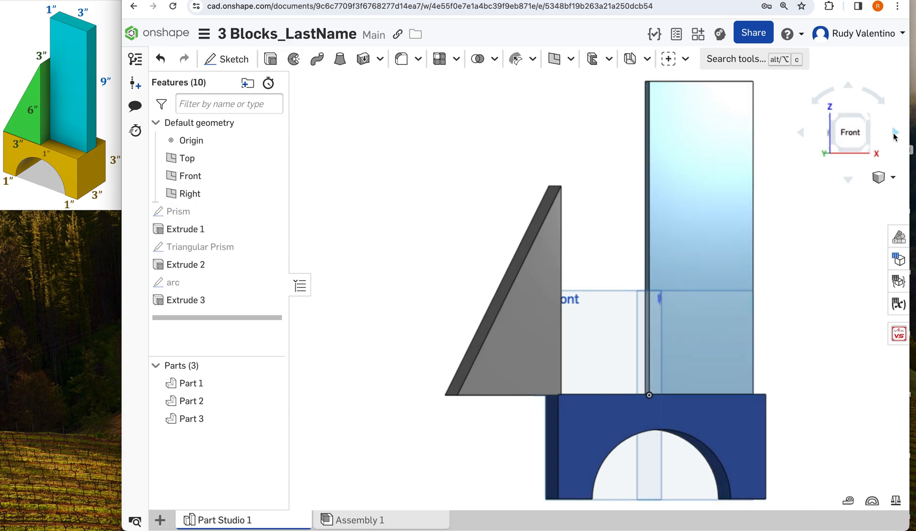
click(800, 132)
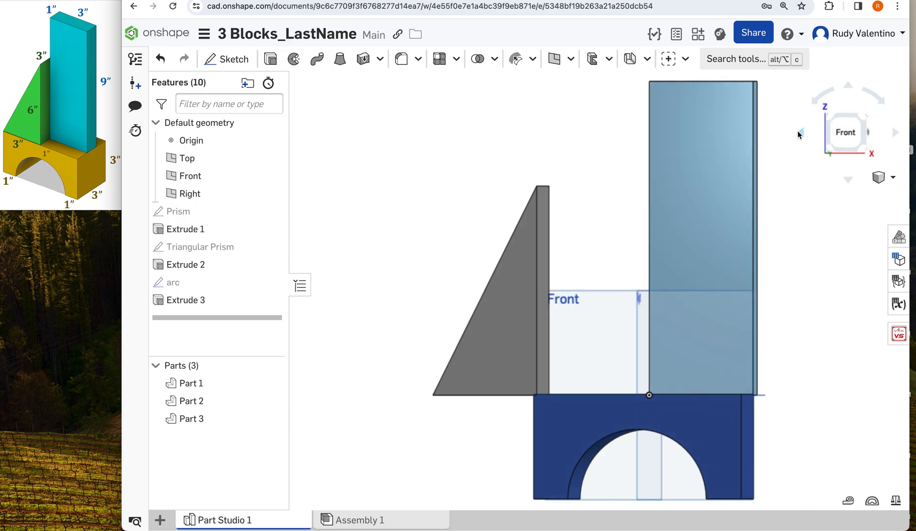
click(859, 132)
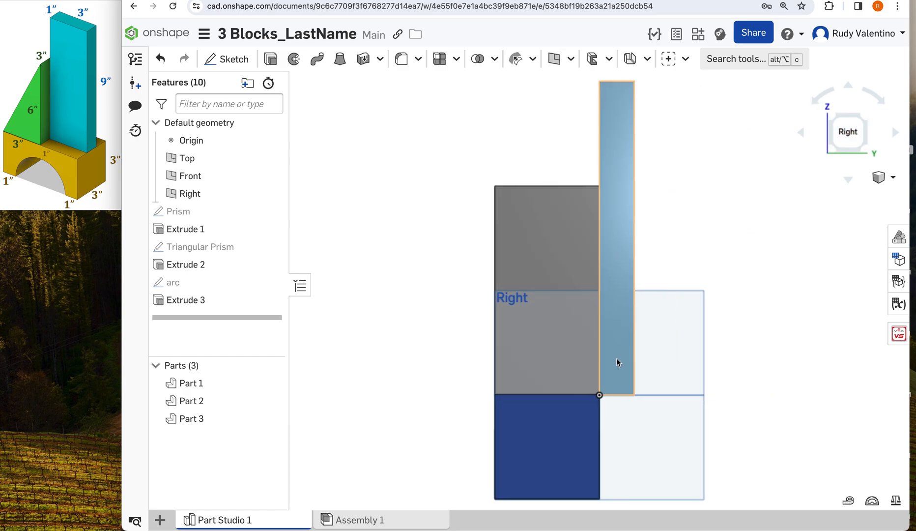
click(494, 59)
click(506, 129)
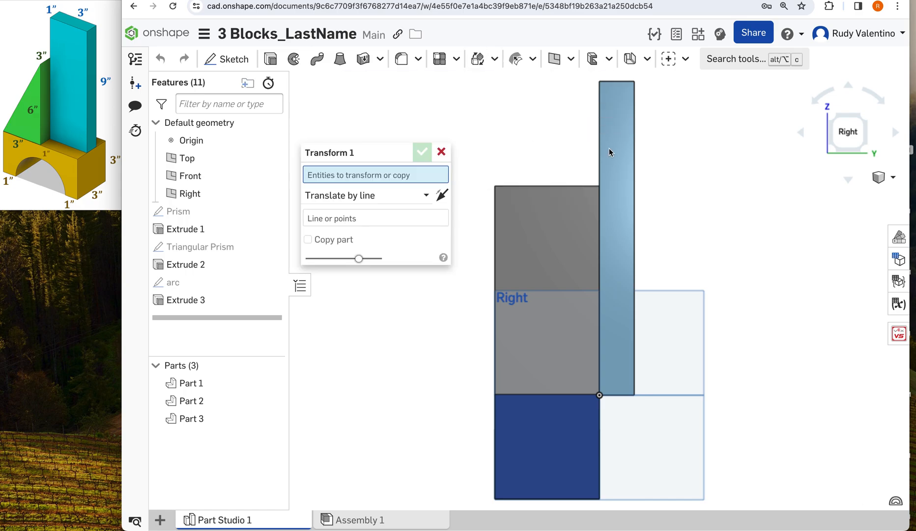
click(623, 133)
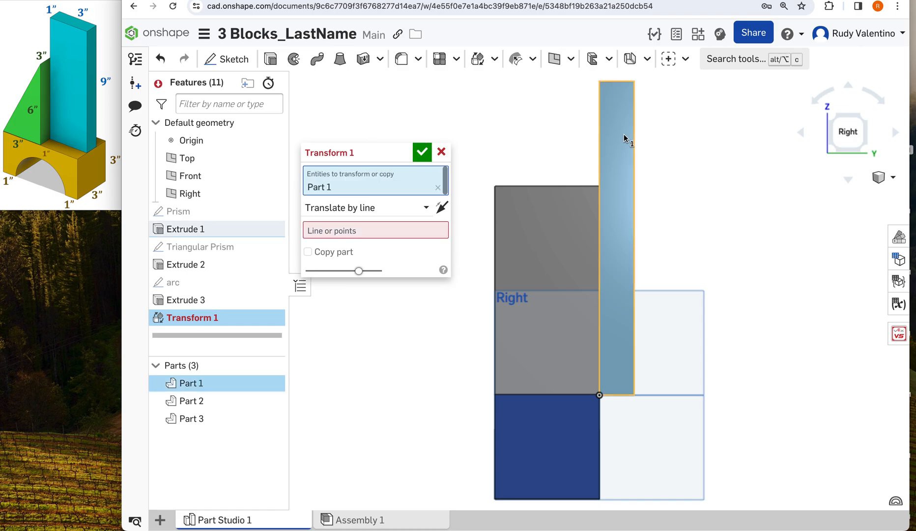
click(425, 207)
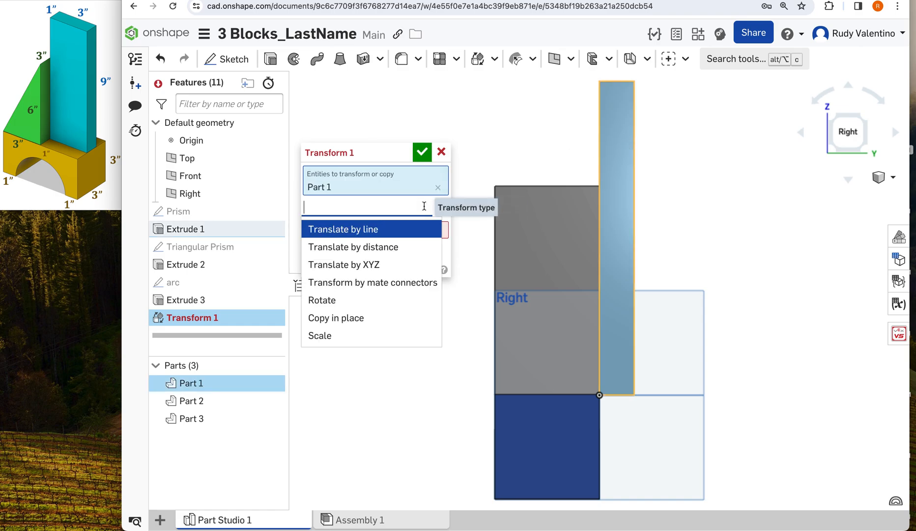
click(386, 265)
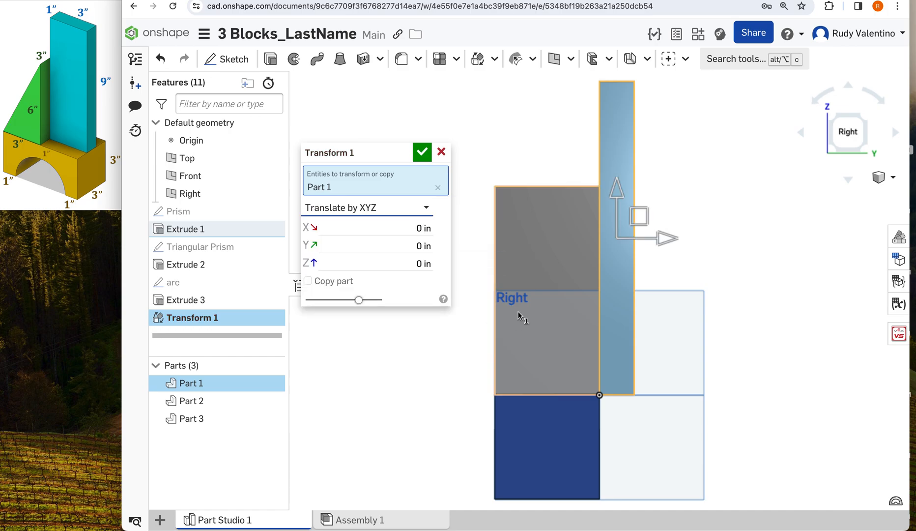
drag(660, 239, 589, 238)
click(415, 246)
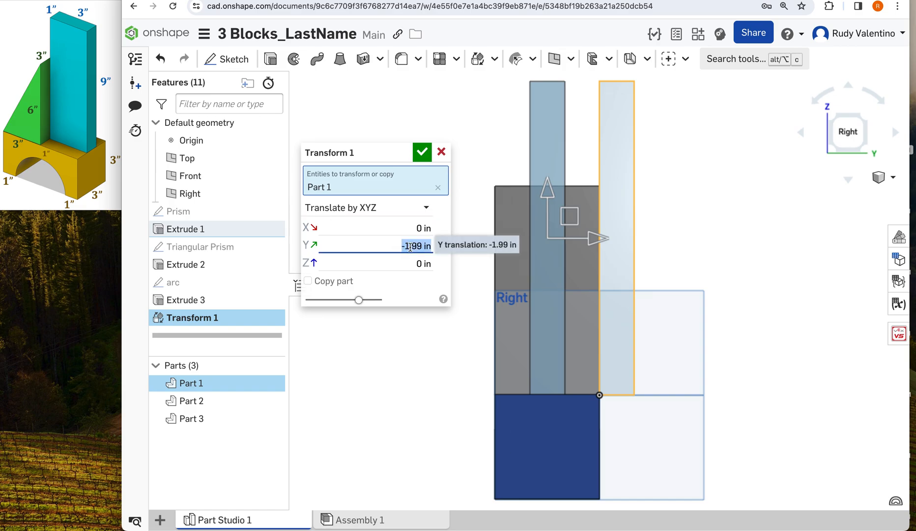
key(BackSpace)
key(Return)
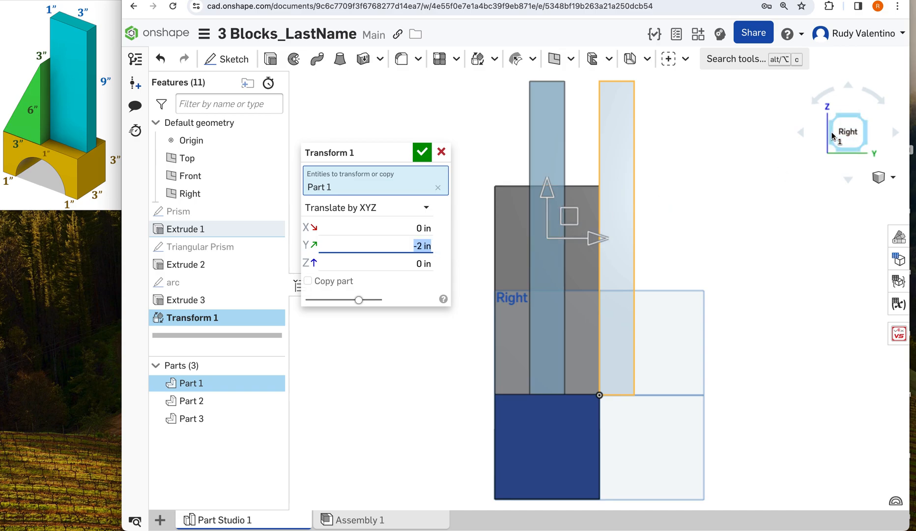
click(422, 154)
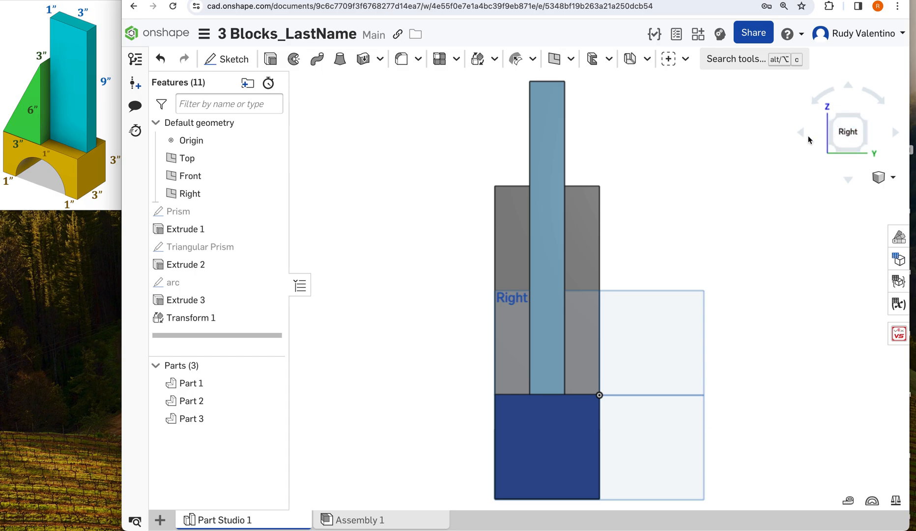
Step: Examine the triangular prism's position relative to the base block from isometric, top and front views
click(832, 114)
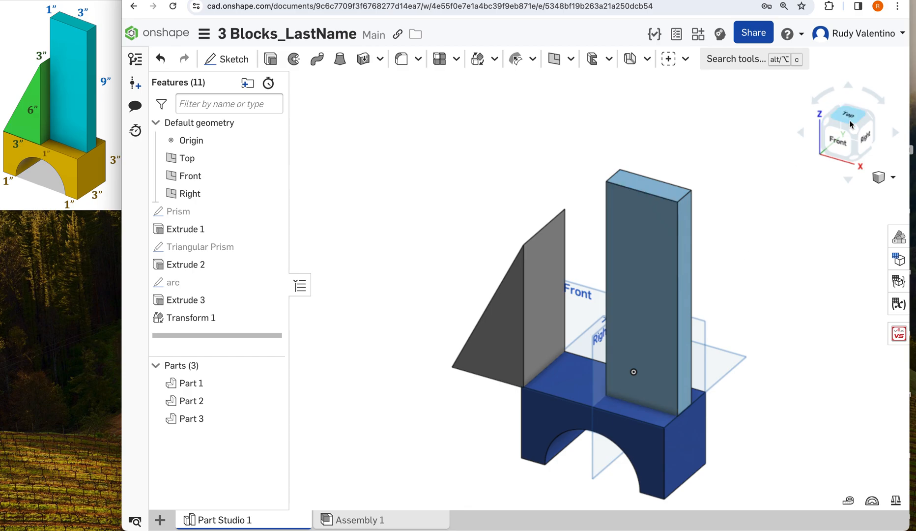
click(849, 117)
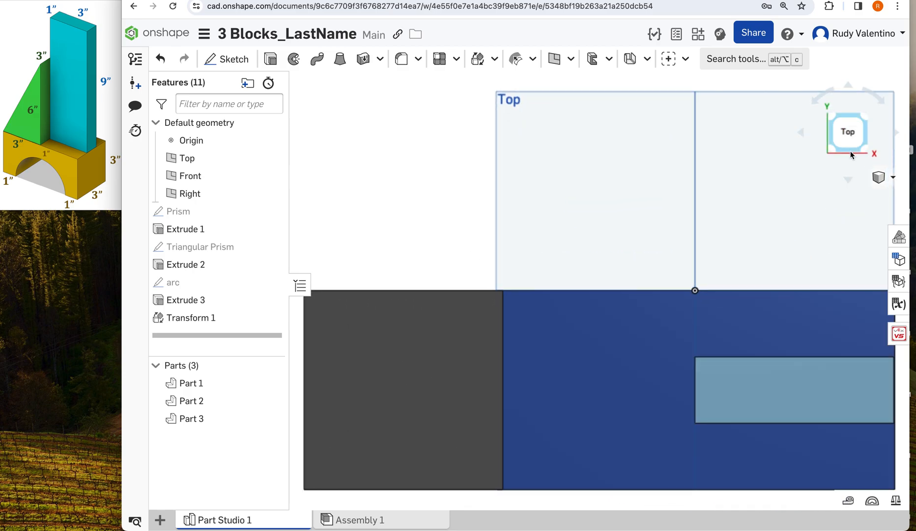
click(848, 181)
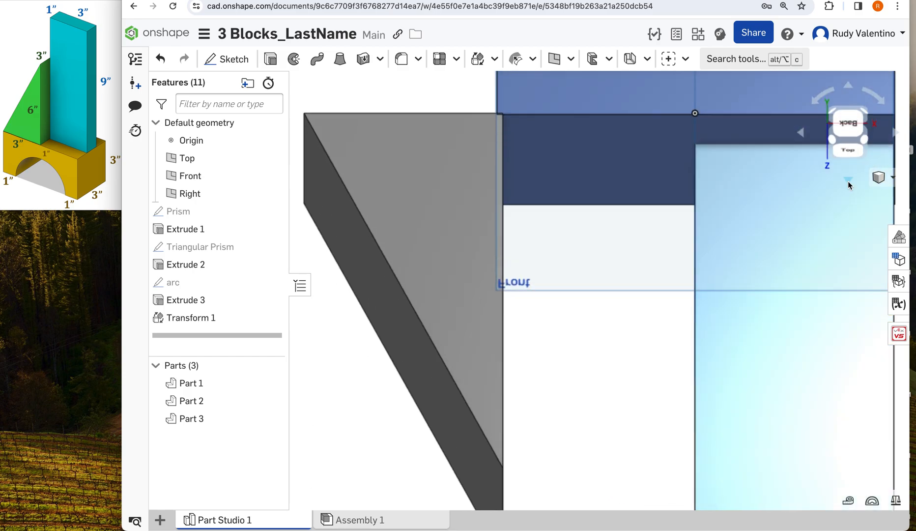
click(845, 85)
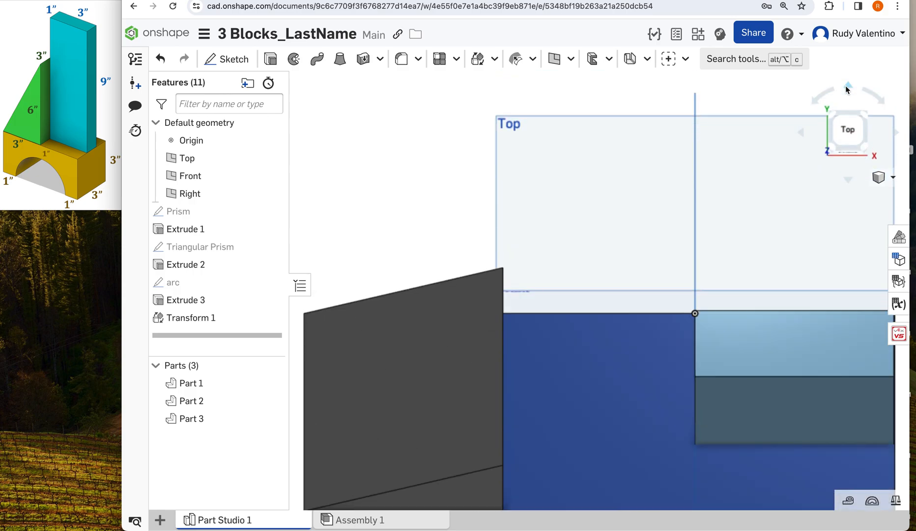
click(845, 85)
click(851, 119)
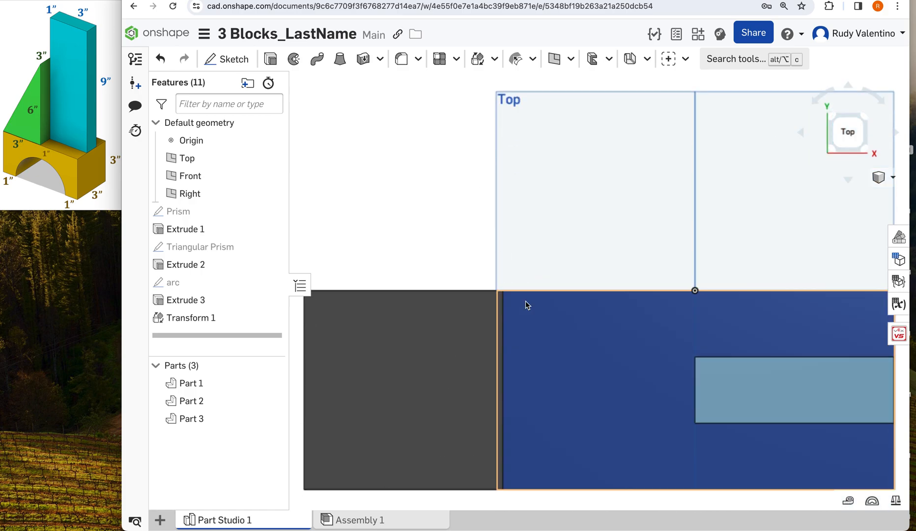
click(846, 86)
click(848, 150)
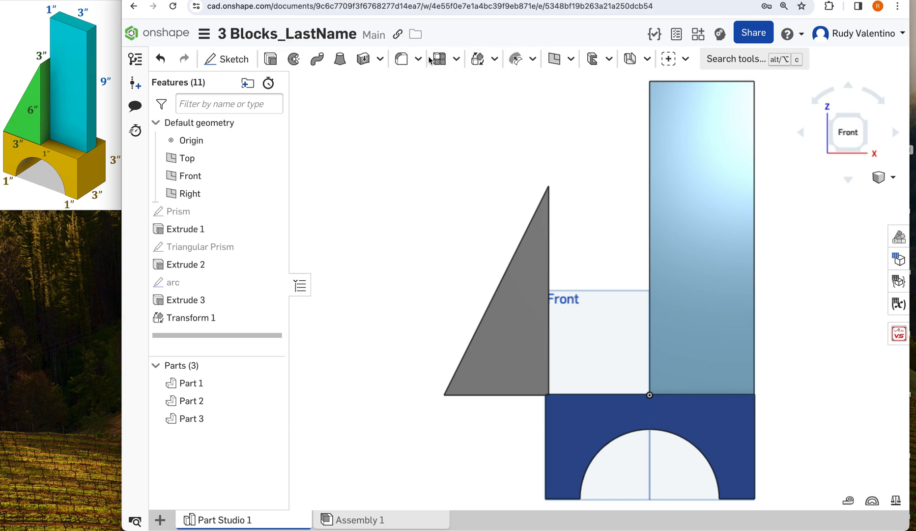
Step: Transform the triangular prism with Translate by XYZ, moving it about 2.9 in along X and 0.02 in along Z against the tall prism
click(477, 58)
click(504, 320)
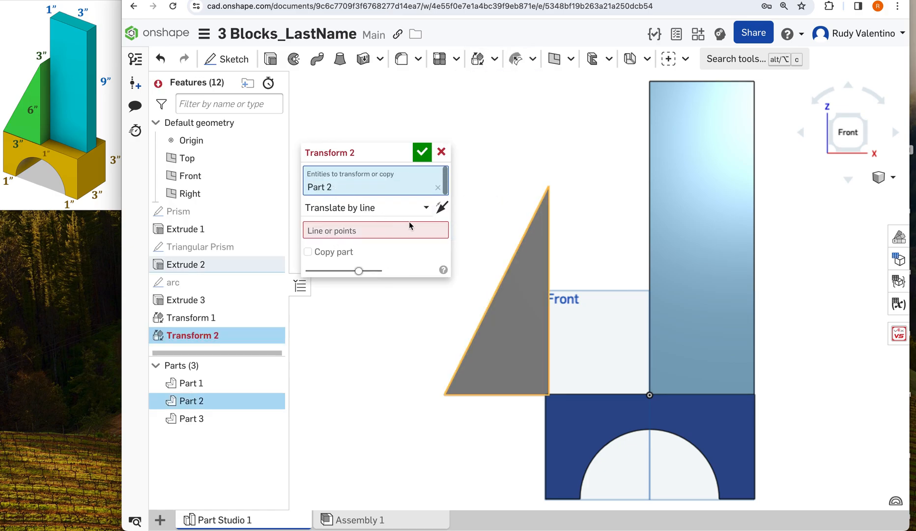
click(382, 208)
click(364, 268)
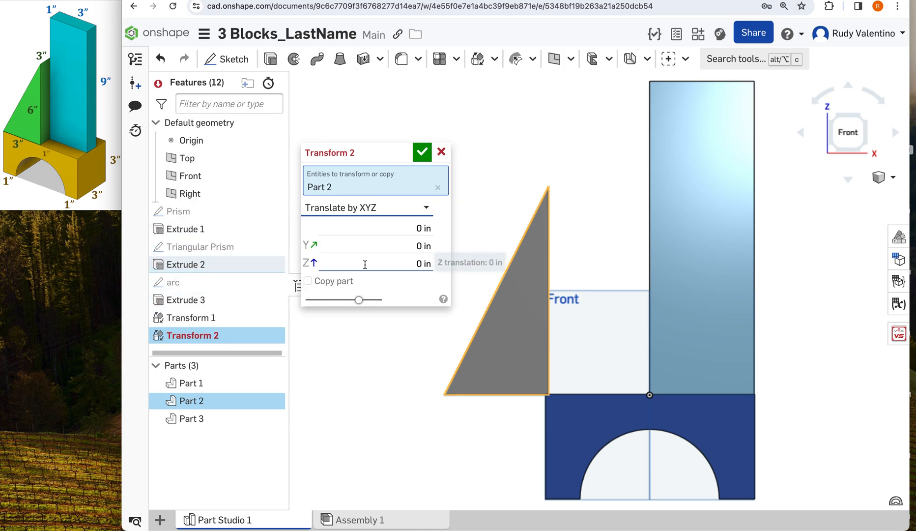
drag(541, 289, 641, 297)
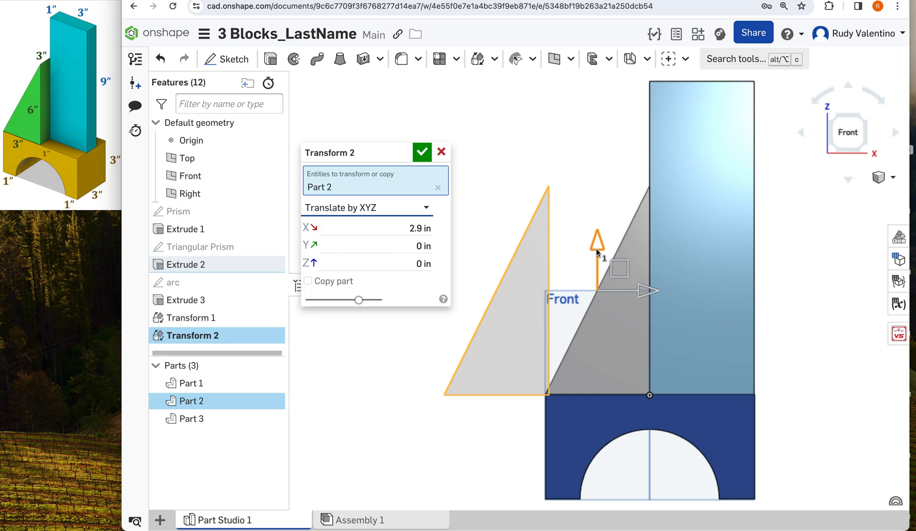
drag(596, 248, 596, 246)
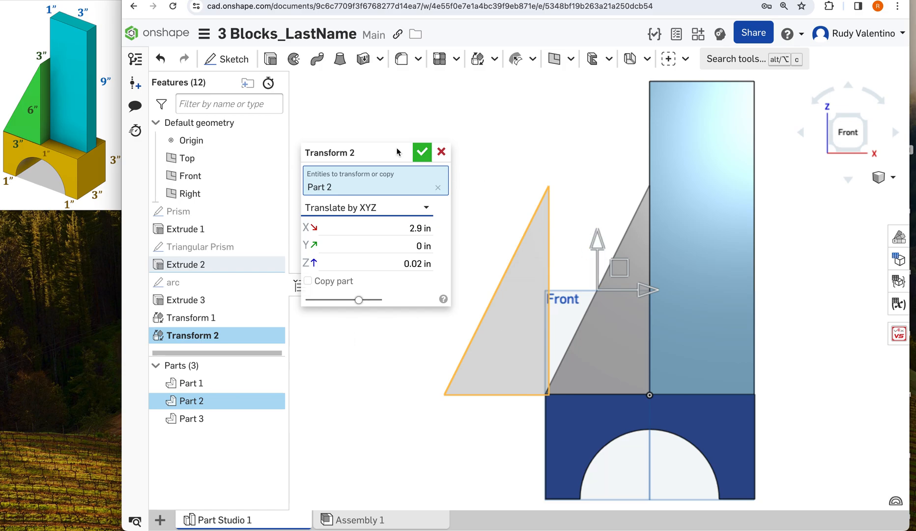
key(Escape)
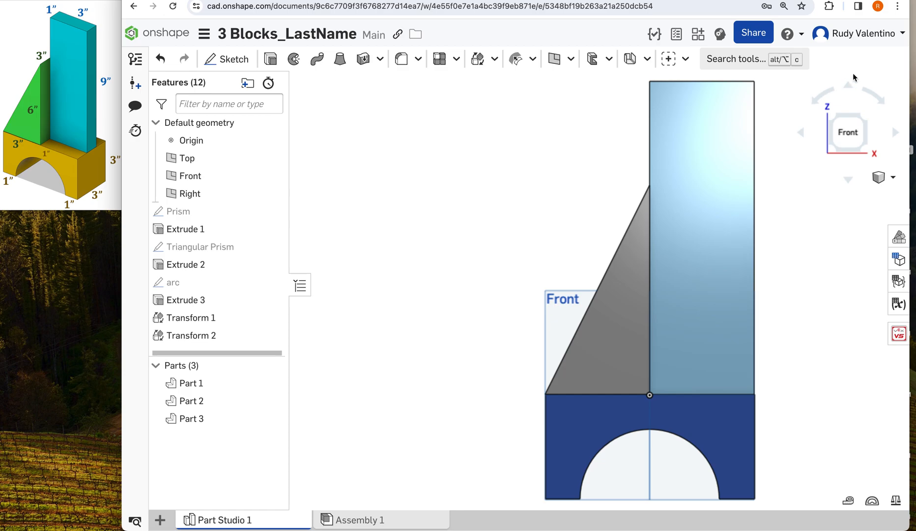
Step: Examine how the three stacked blocks sit together from several front, side and isometric angles
click(830, 116)
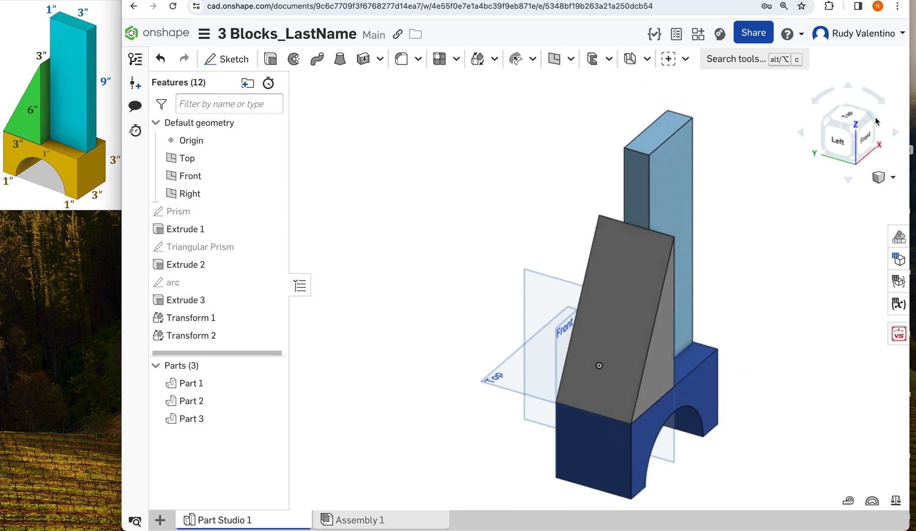
click(872, 118)
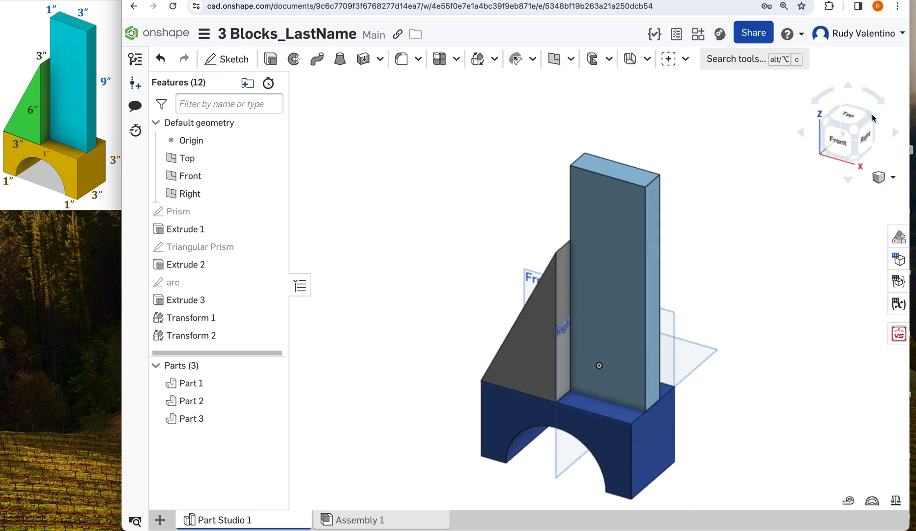
click(868, 139)
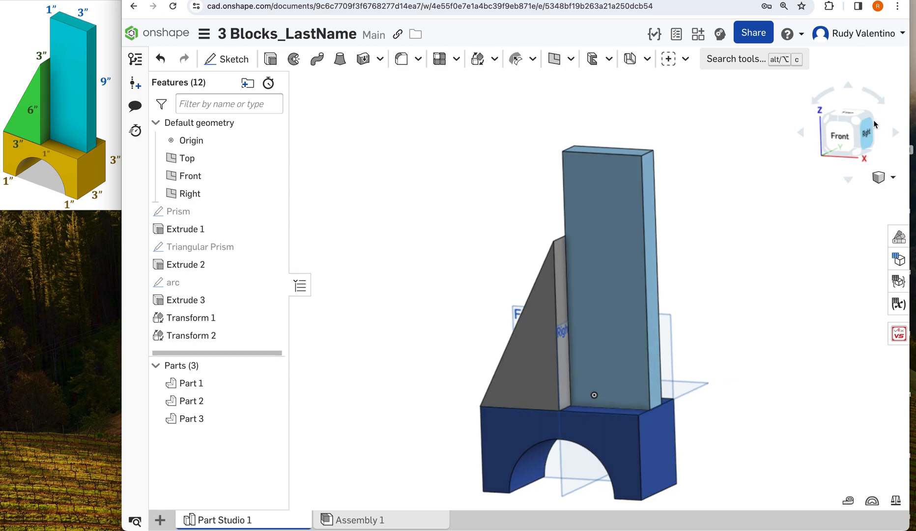
drag(881, 136, 839, 140)
click(839, 140)
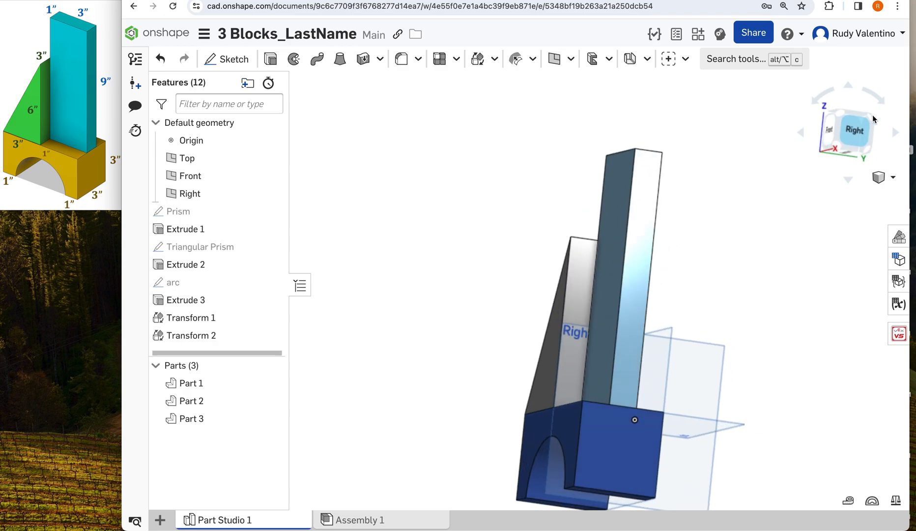
drag(888, 124, 890, 144)
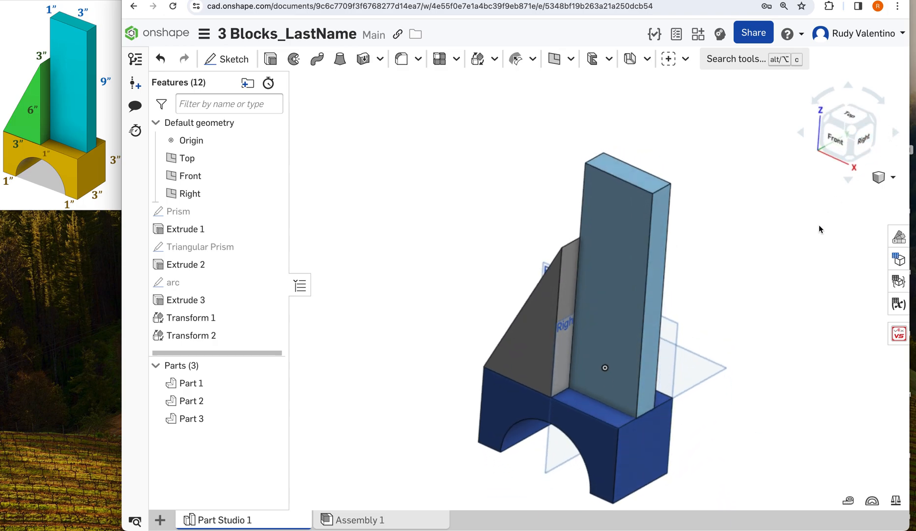
scroll(819, 229, down, 5)
scroll(819, 225, up, 5)
scroll(818, 224, down, 1)
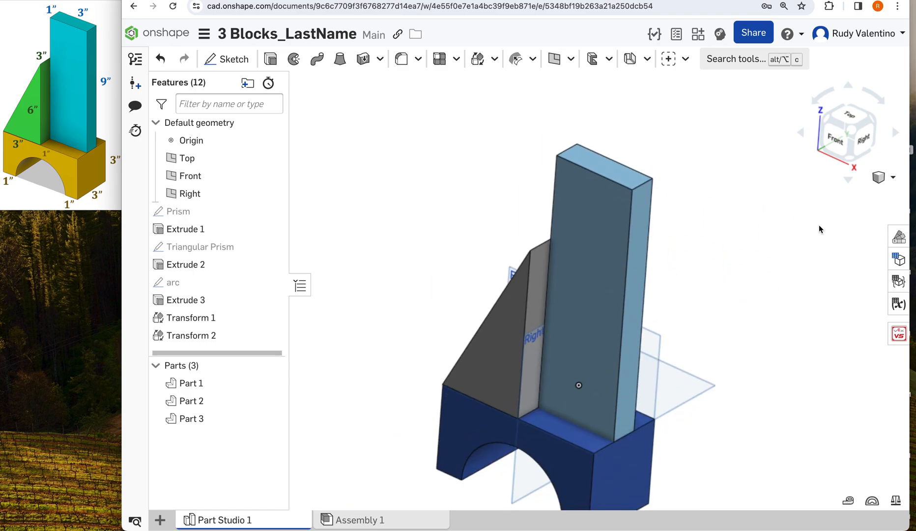
scroll(819, 224, down, 1)
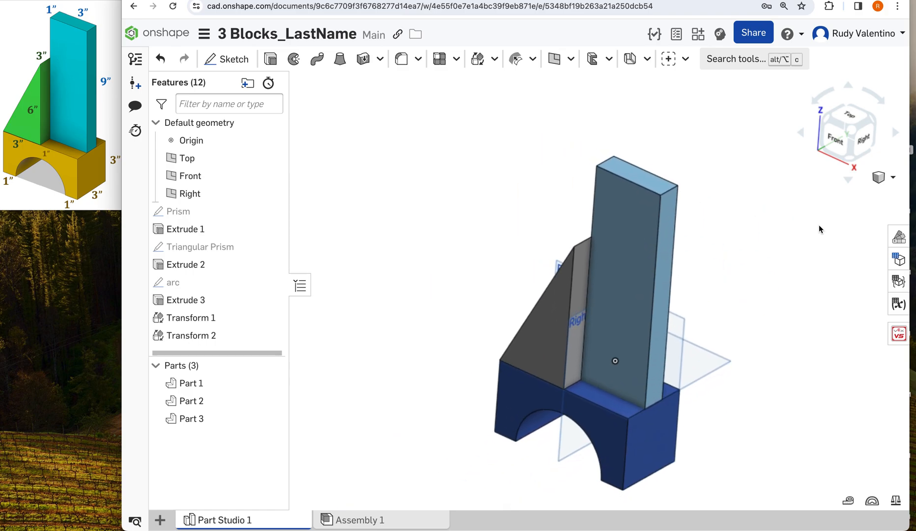
Step: Edit the tall prism's appearance, mixing a more saturated cyan-blue colour to match the reference
click(211, 383)
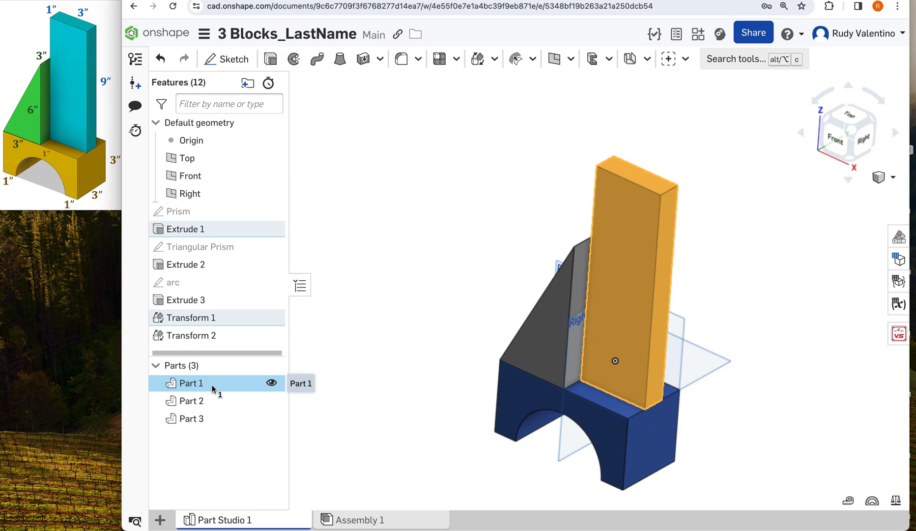
right_click(212, 384)
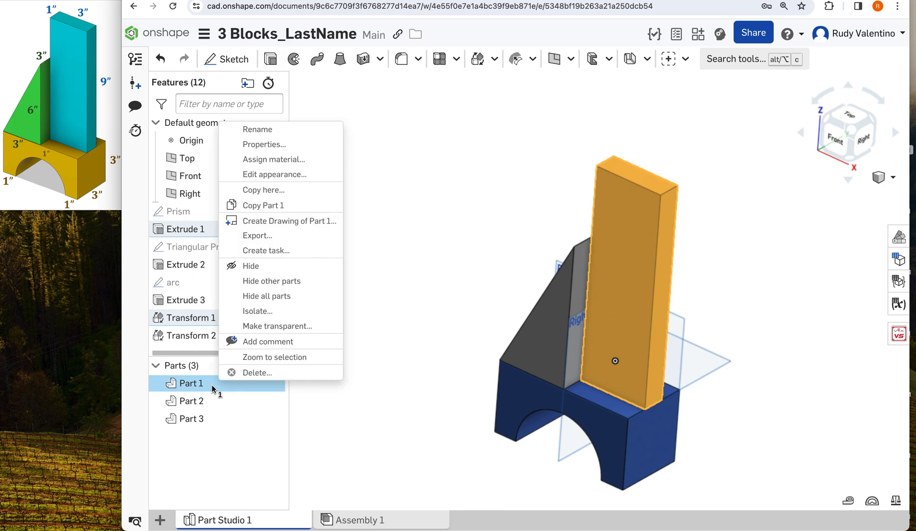
click(289, 175)
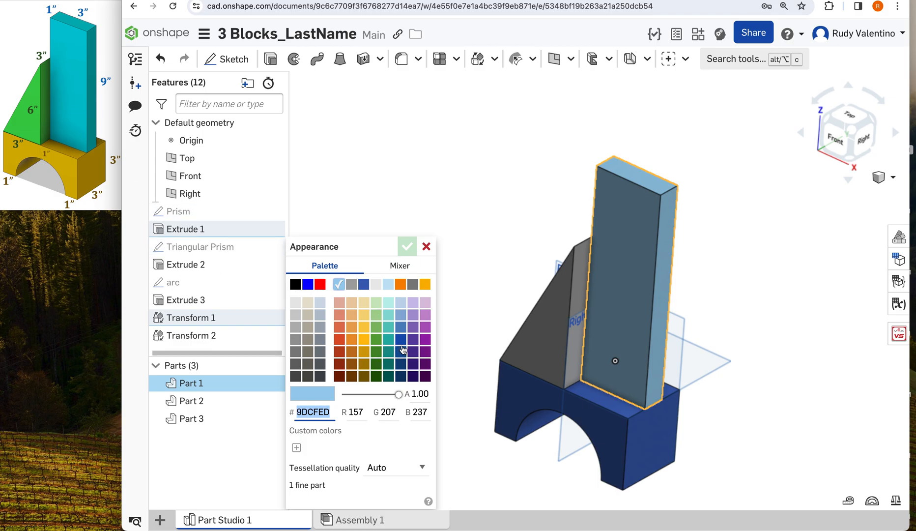
click(385, 270)
drag(410, 331, 412, 328)
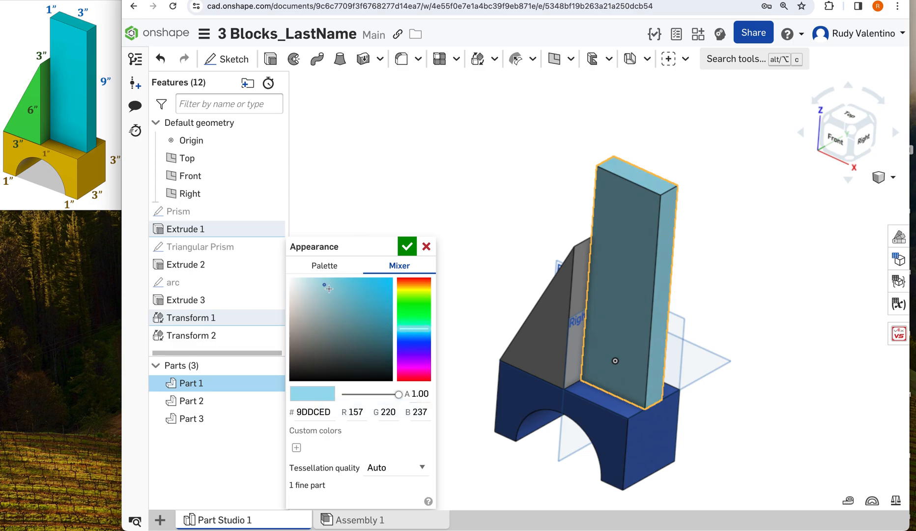
mouse_move(325, 289)
mouse_down()
mouse_move(370, 292)
mouse_move(352, 290)
mouse_up()
click(406, 246)
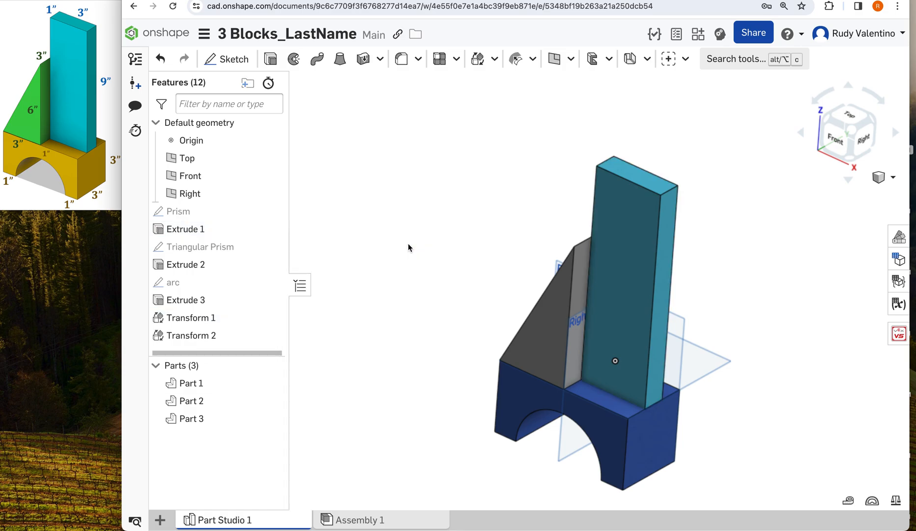
Step: Edit the triangular prism's appearance, mixing a bright green colour to match the reference
click(546, 315)
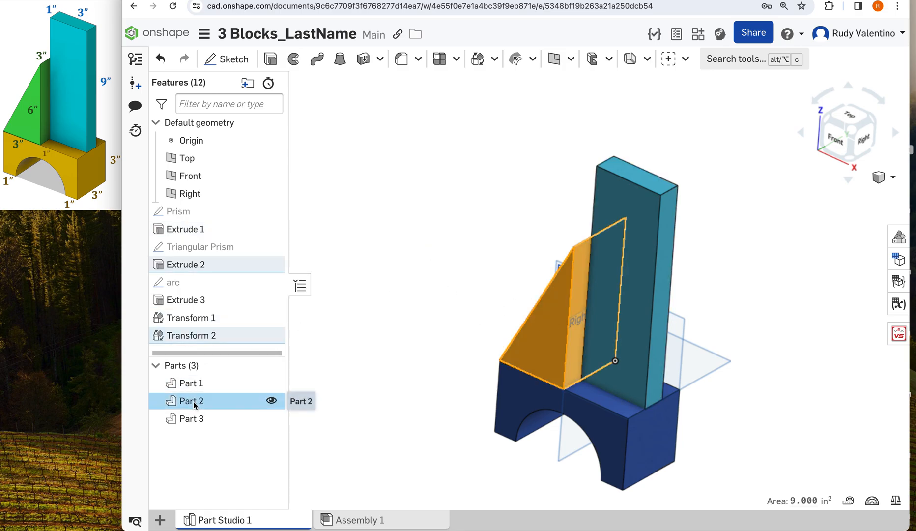
right_click(210, 401)
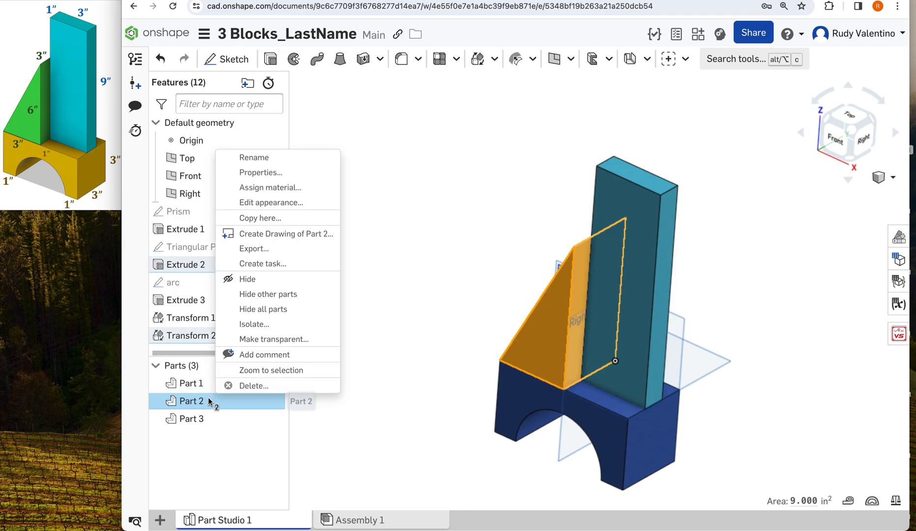
click(298, 202)
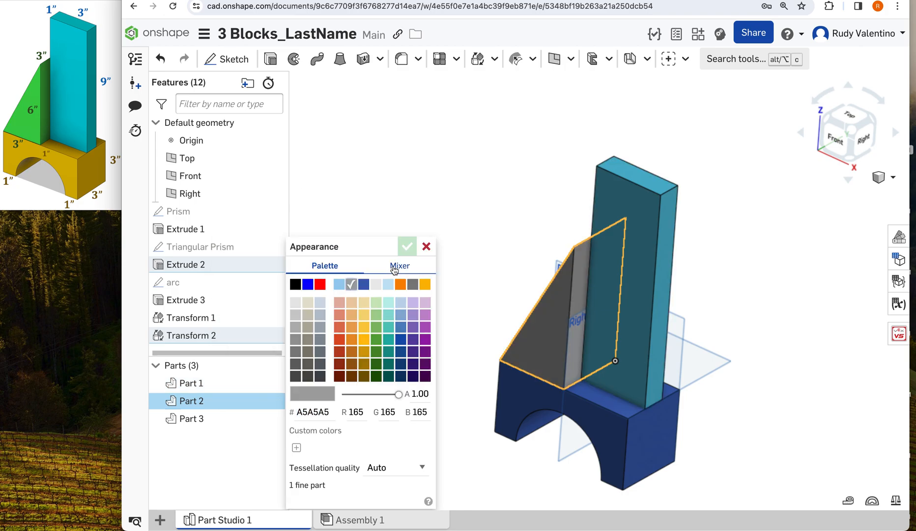
click(393, 265)
click(408, 307)
click(367, 307)
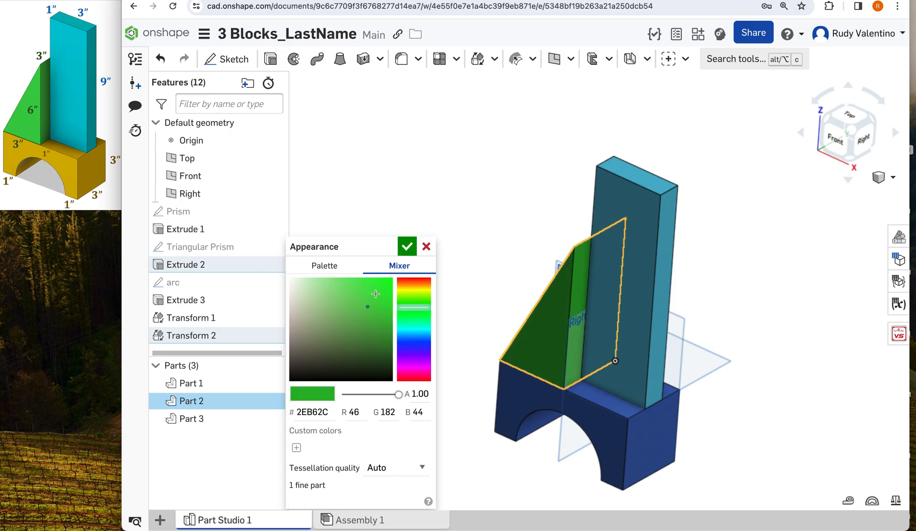
click(397, 279)
drag(398, 280, 401, 306)
click(388, 283)
click(407, 248)
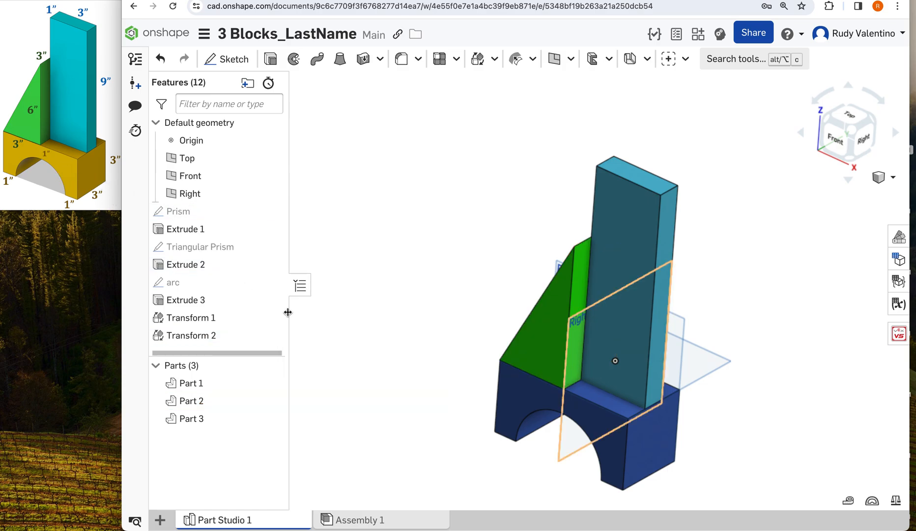
Step: Set the arched base block's appearance to the yellow-orange palette colour FFC10E
click(181, 418)
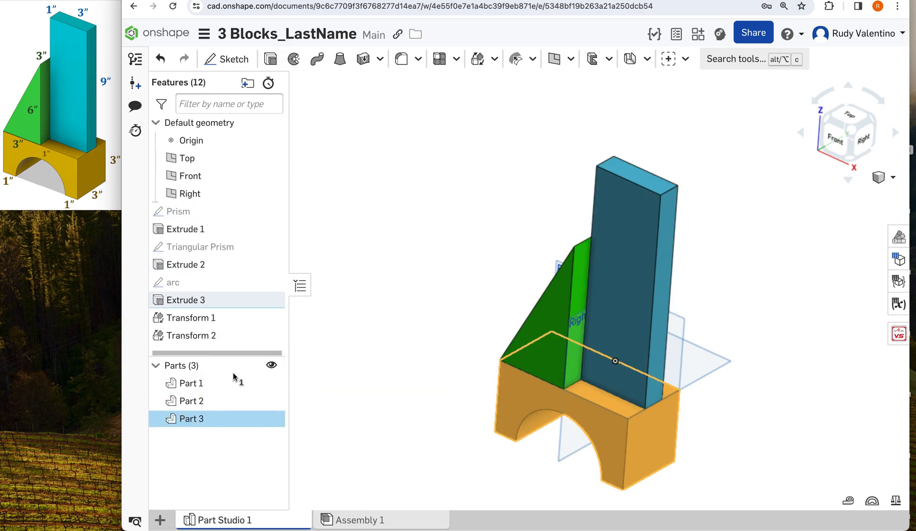
right_click(206, 417)
click(287, 204)
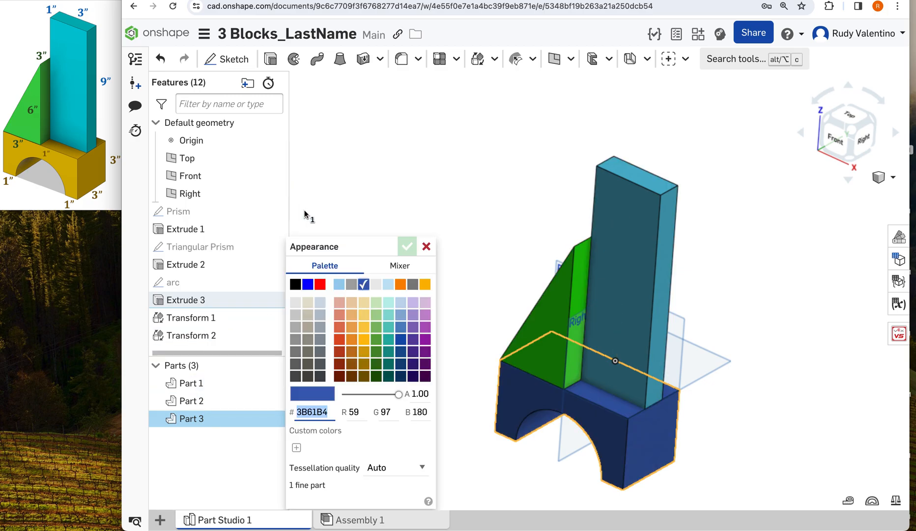
click(364, 336)
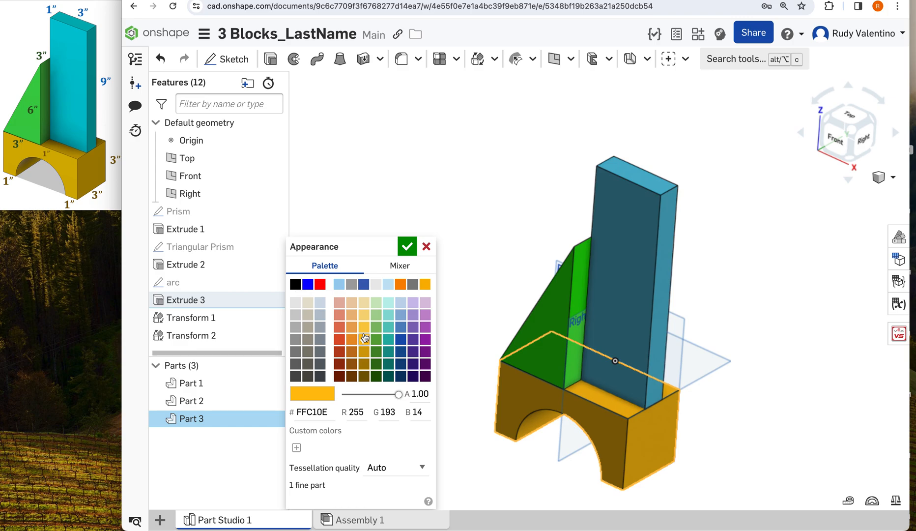
click(407, 246)
Step: Capture a screenshot of the screen area framing the finished, coloured three-block model
scroll(756, 252, down, 2)
scroll(756, 251, up, 1)
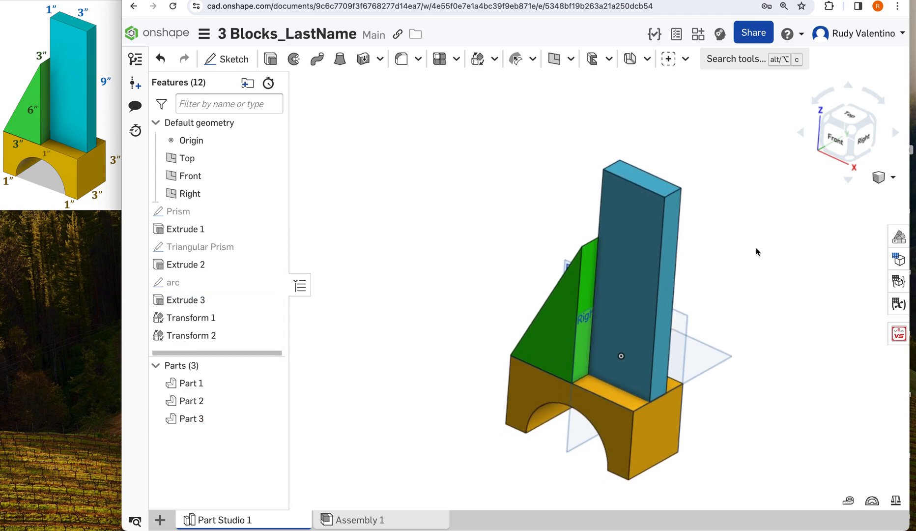
key(super+shift+4)
drag(727, 488, 477, 131)
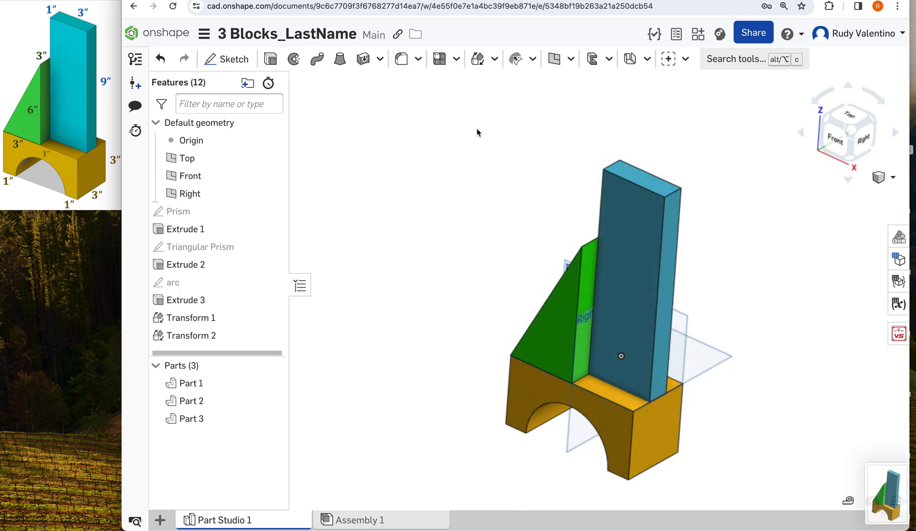